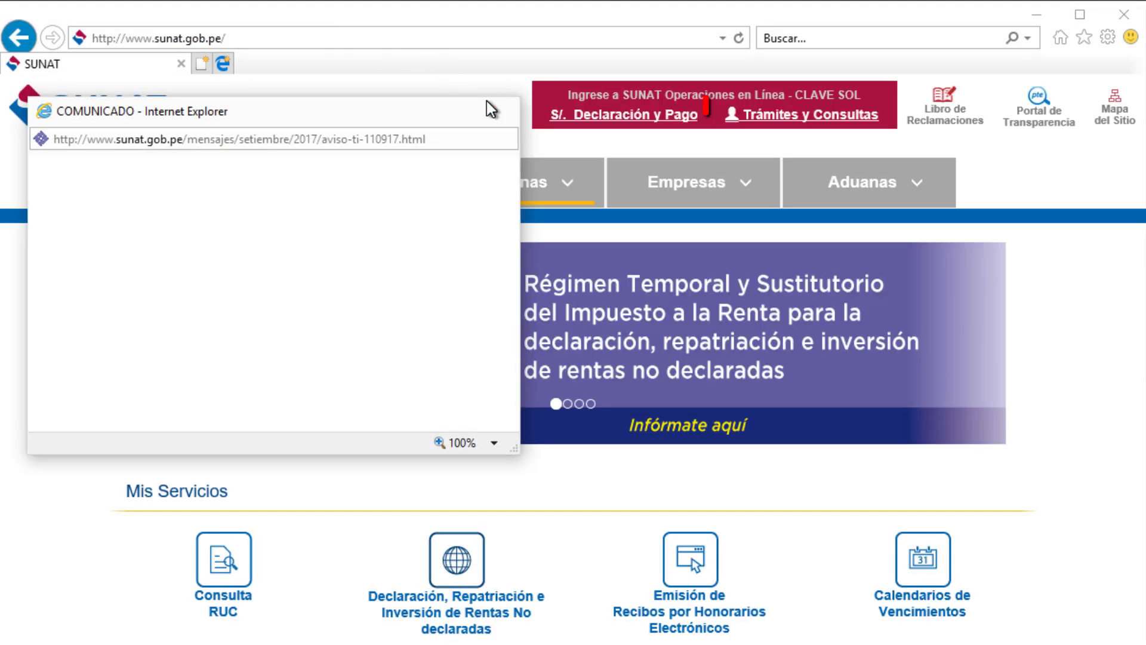
Step: Dismiss the announcement and sign in to SOL with the company's RUC, username and password
click(506, 110)
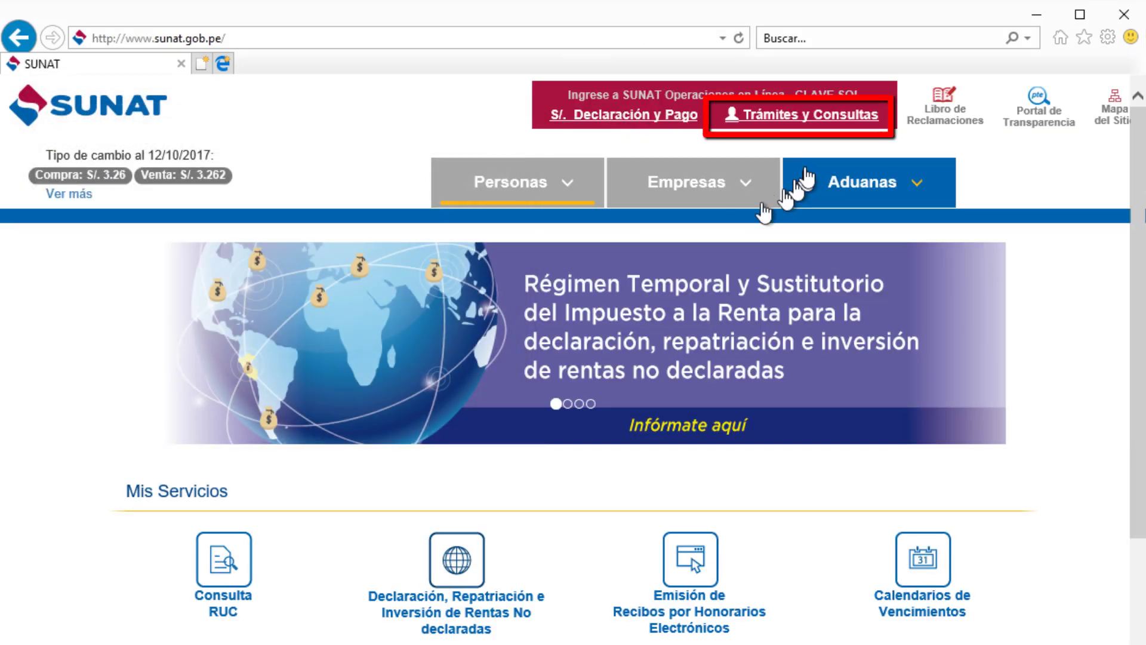
click(819, 117)
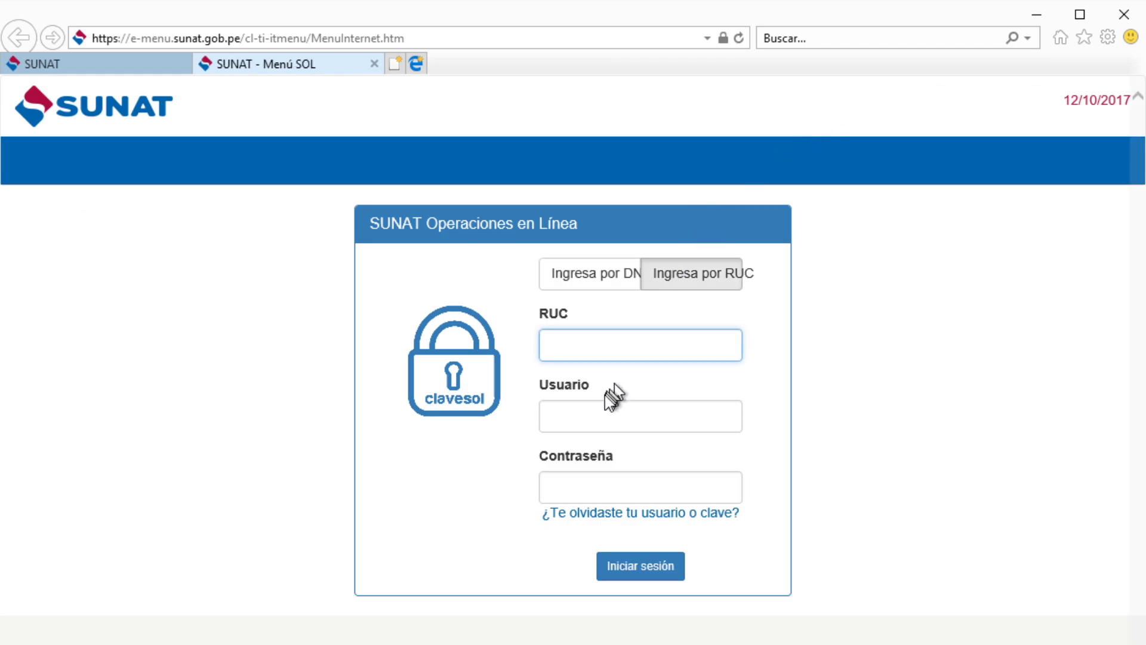
click(598, 414)
click(601, 488)
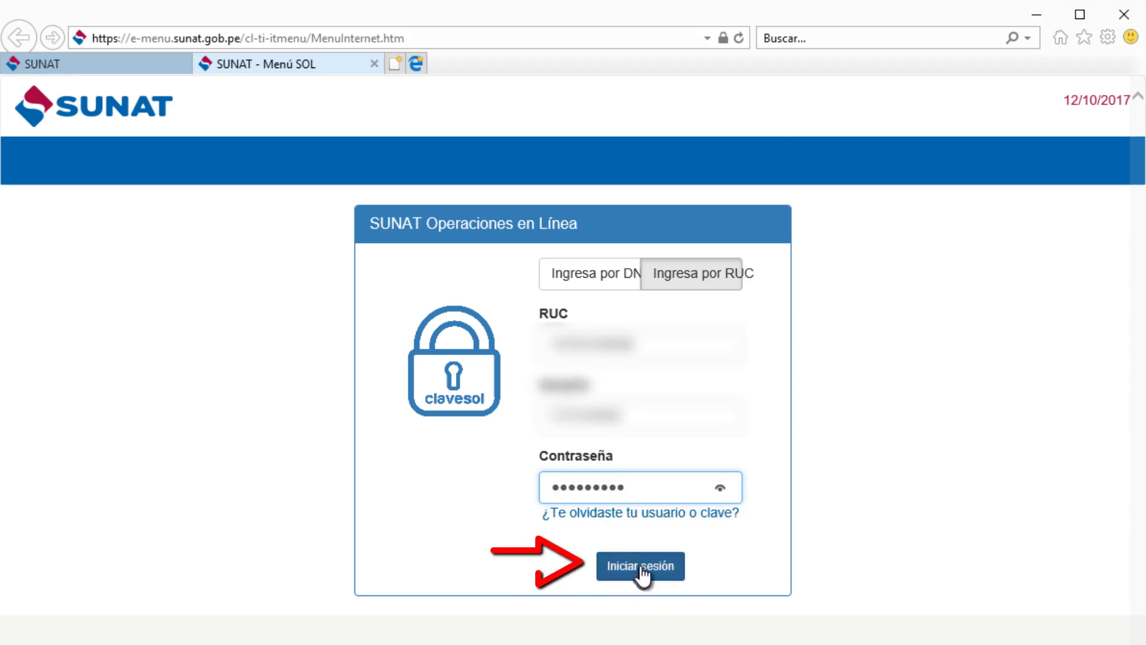
click(643, 567)
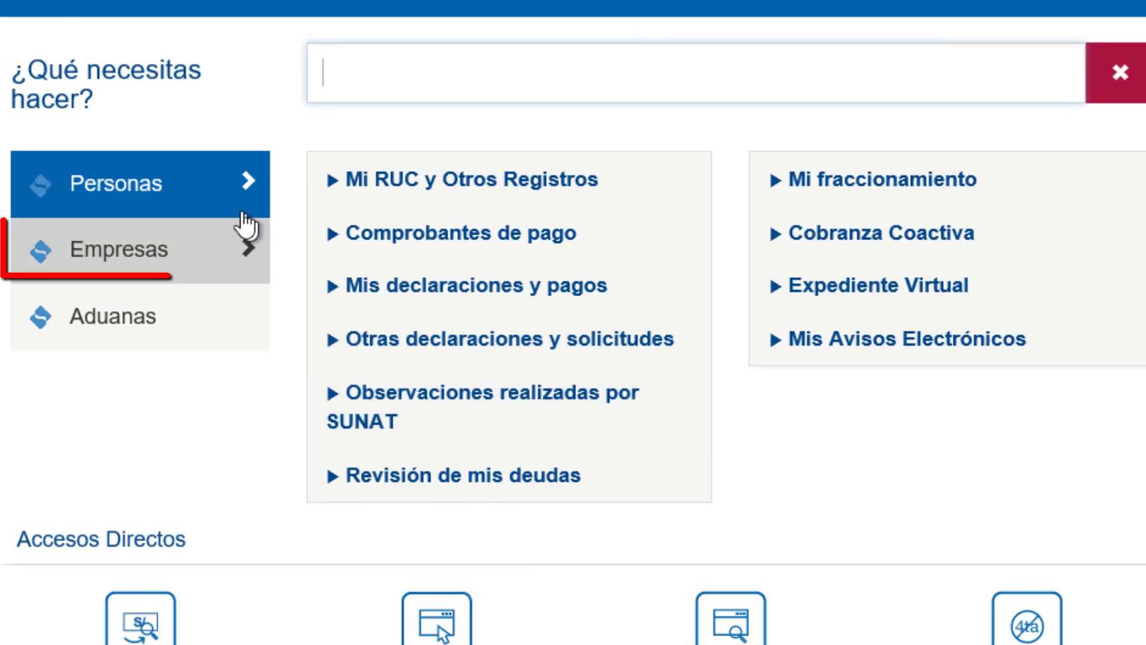
Step: Go to Empresas › Comprobantes de pago › SEE - SOL › Factura Electrónica › Emitir Factura
click(118, 252)
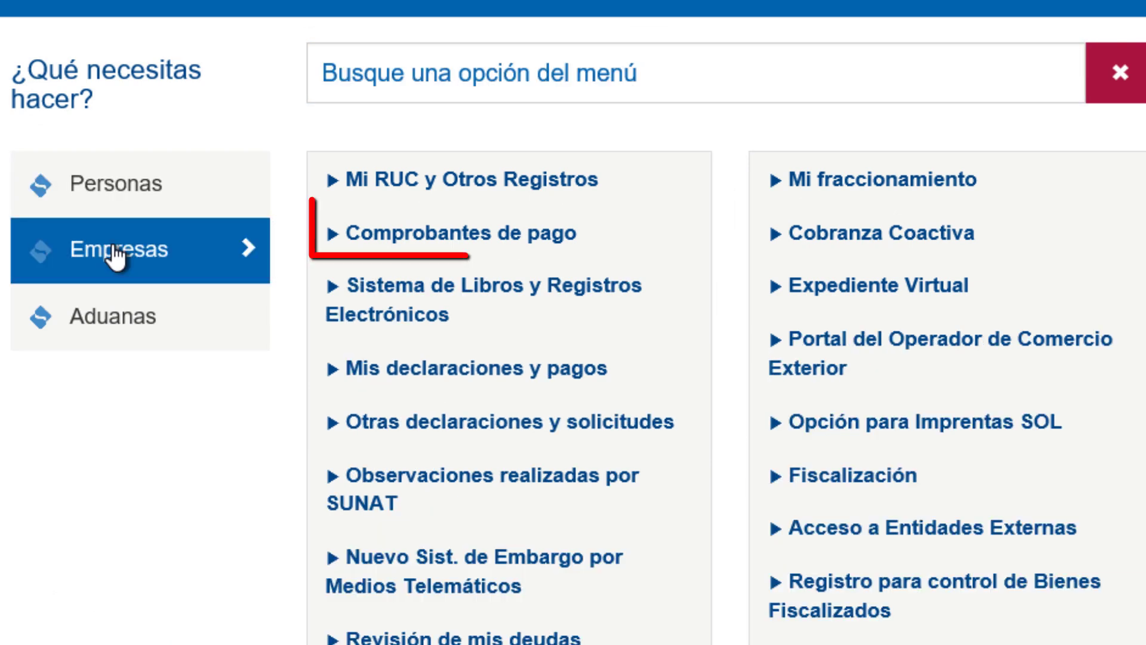
click(451, 242)
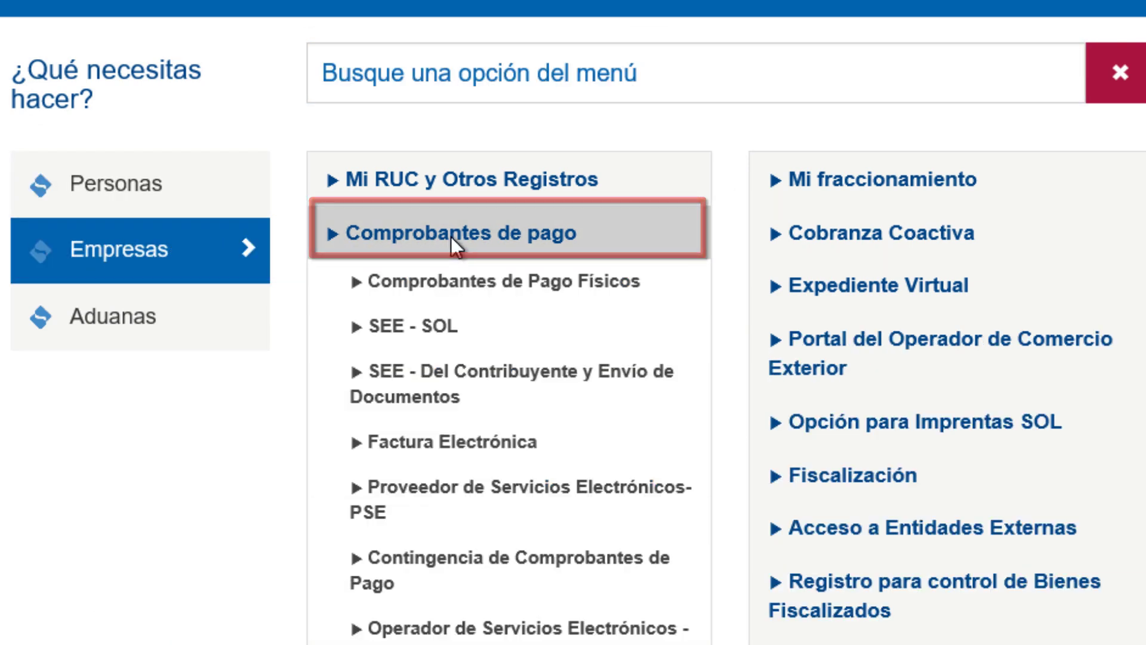
click(442, 325)
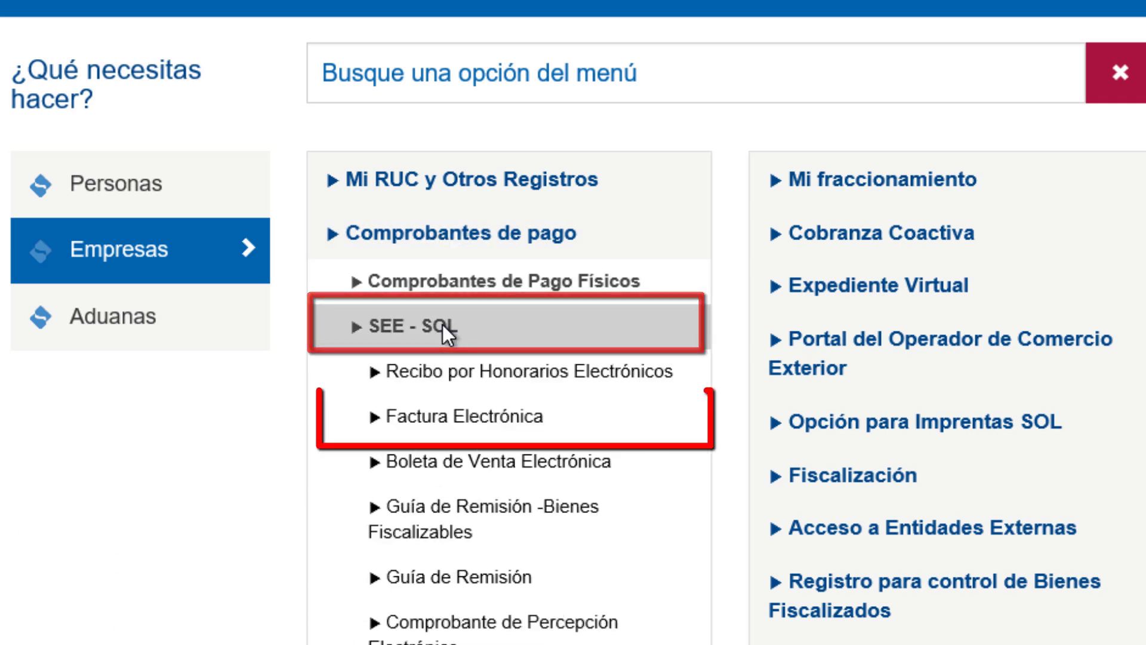
click(469, 430)
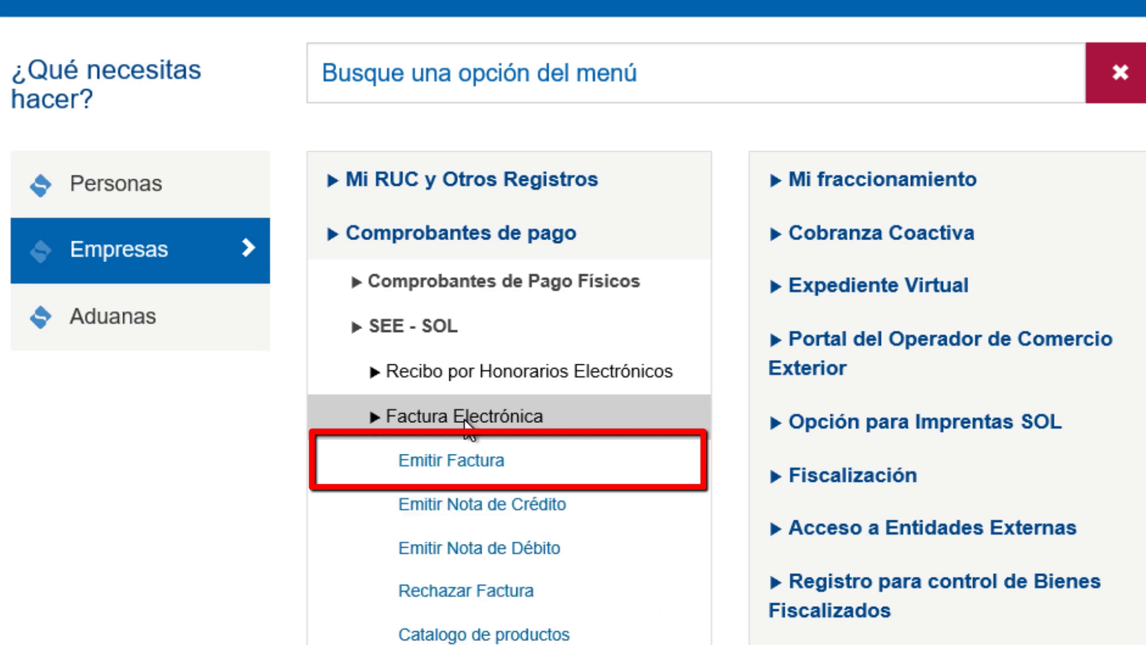
click(457, 461)
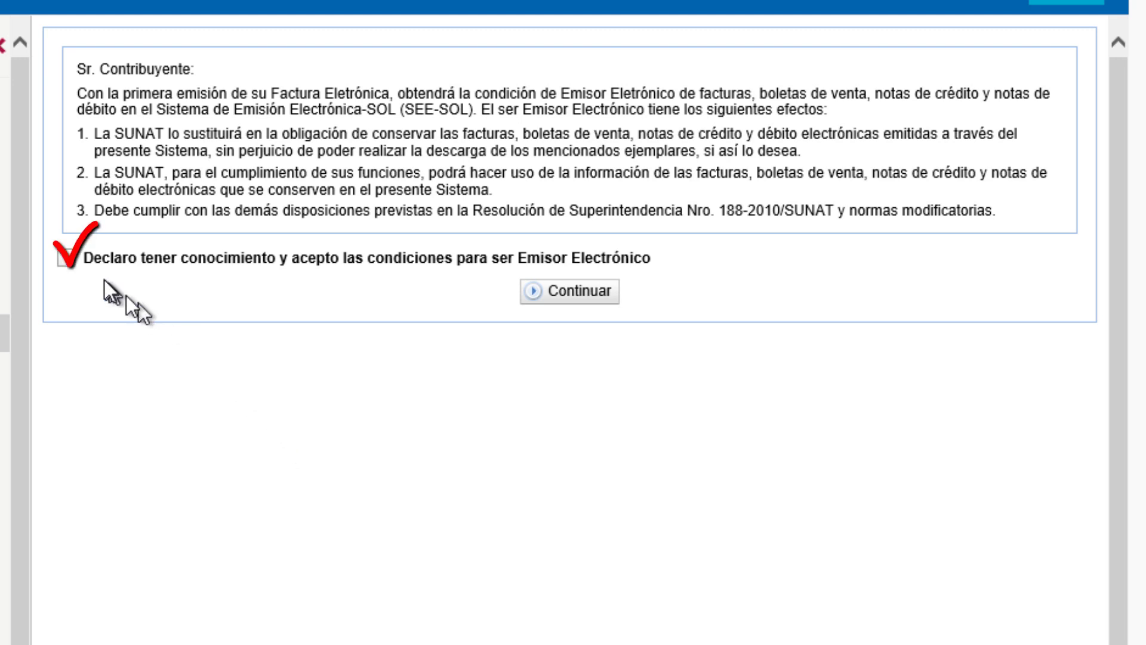
Step: Accept the Emisor Electrónico conditions and continue to the invoice options form
click(66, 258)
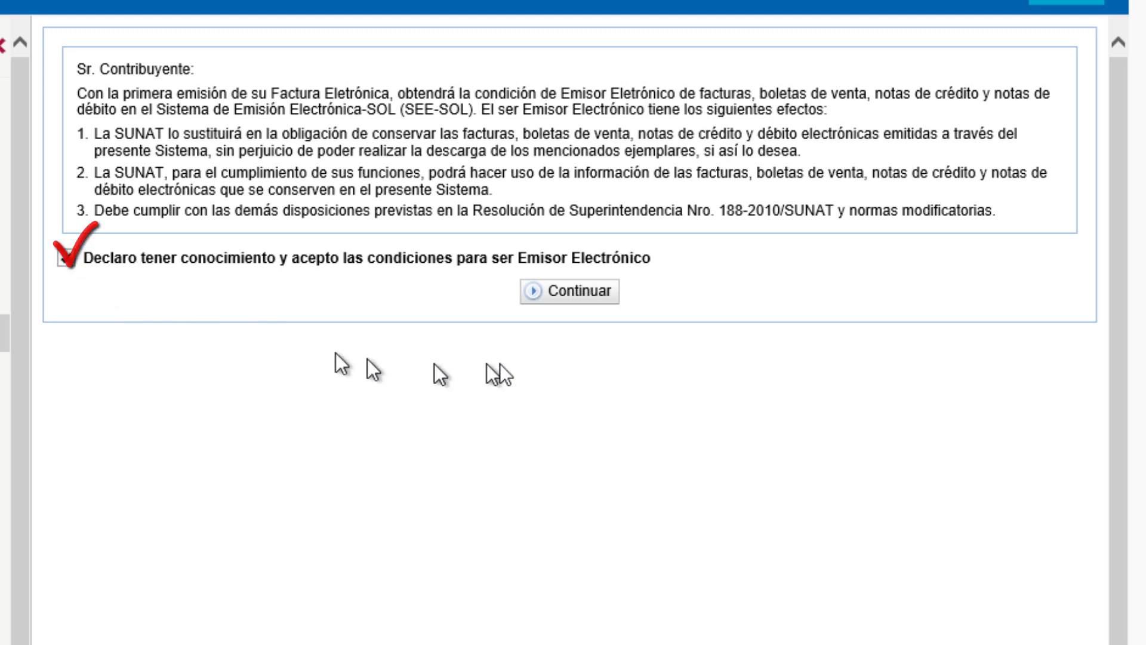
click(570, 293)
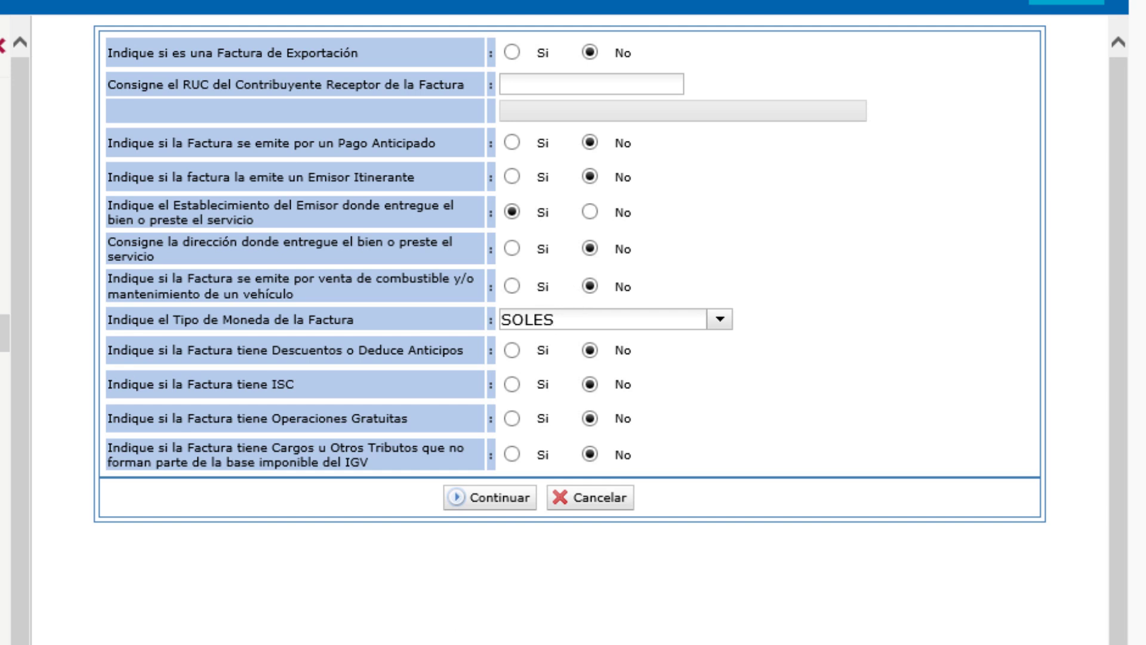
Step: Enter the client's RUC as receptor, keep SOLES as the currency, and continue to items
click(580, 90)
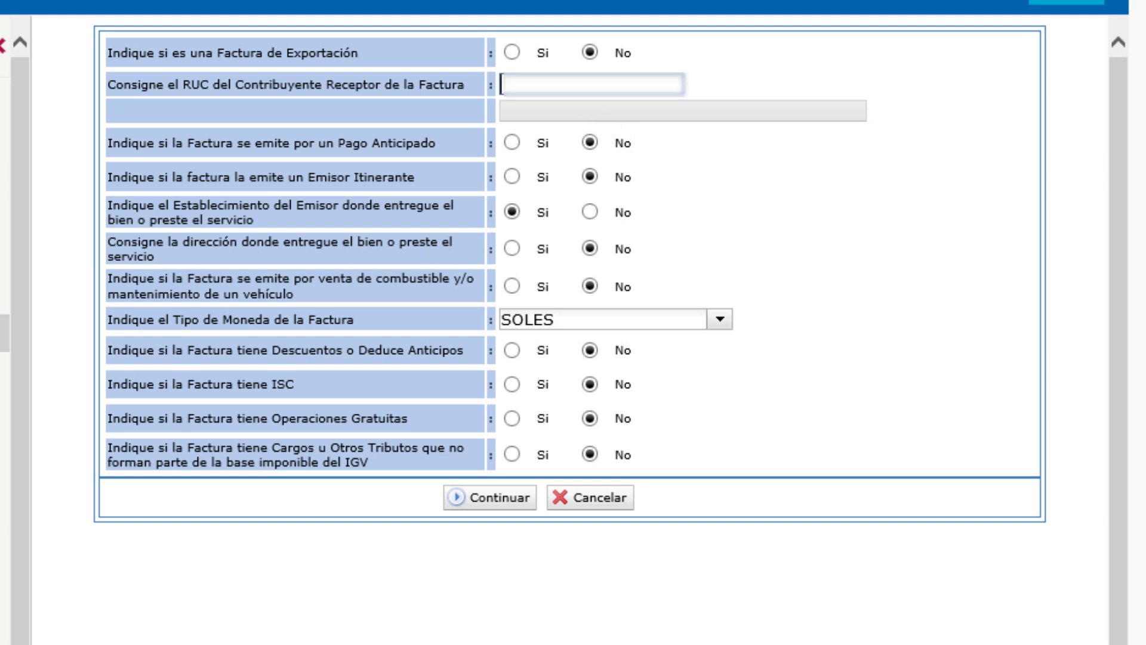
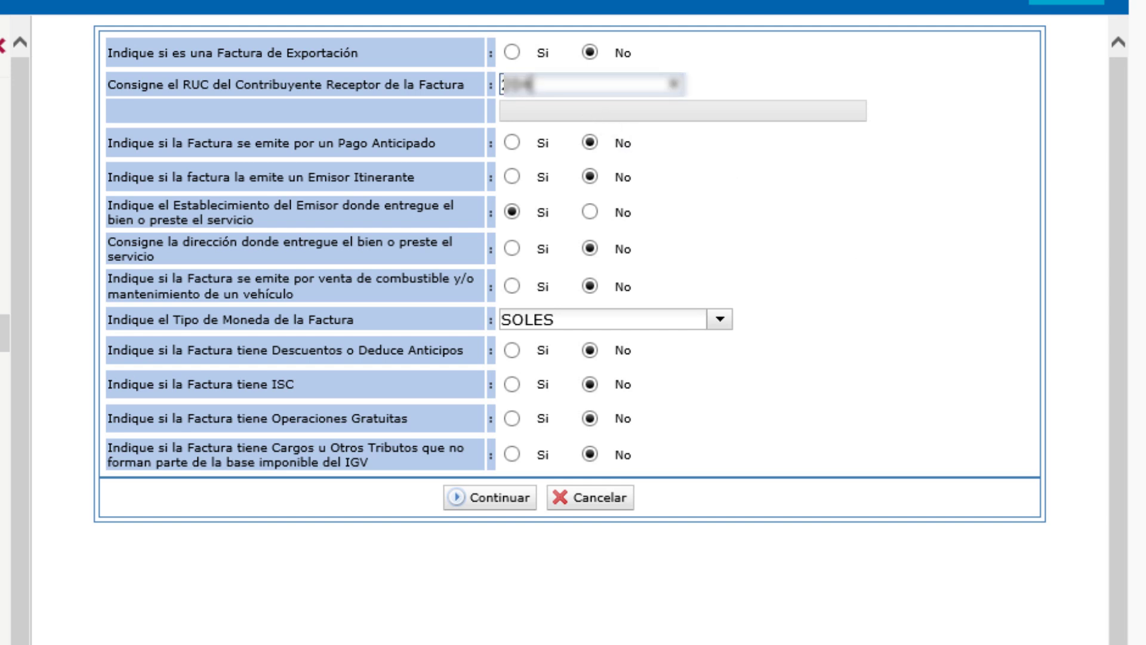
text(17)
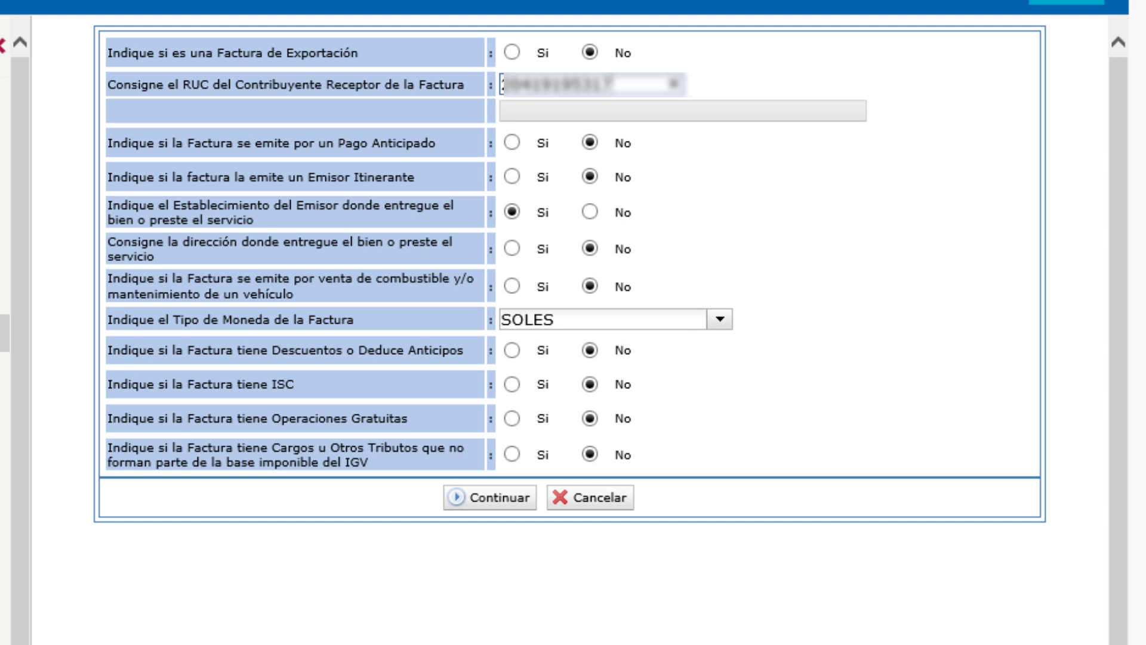
click(720, 321)
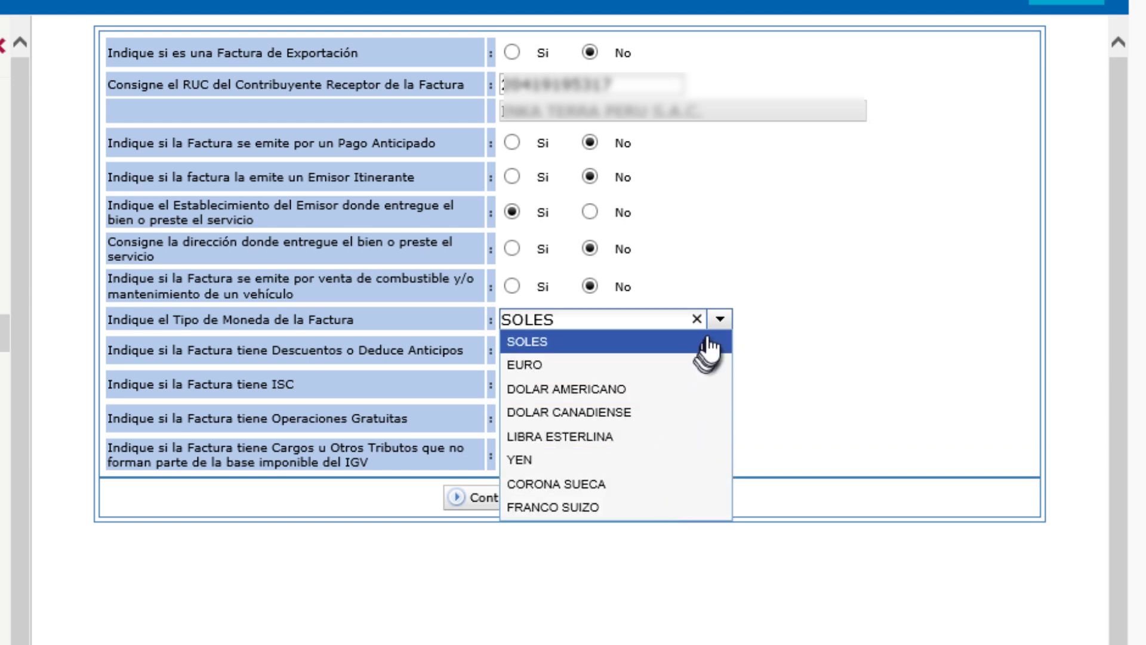
click(720, 321)
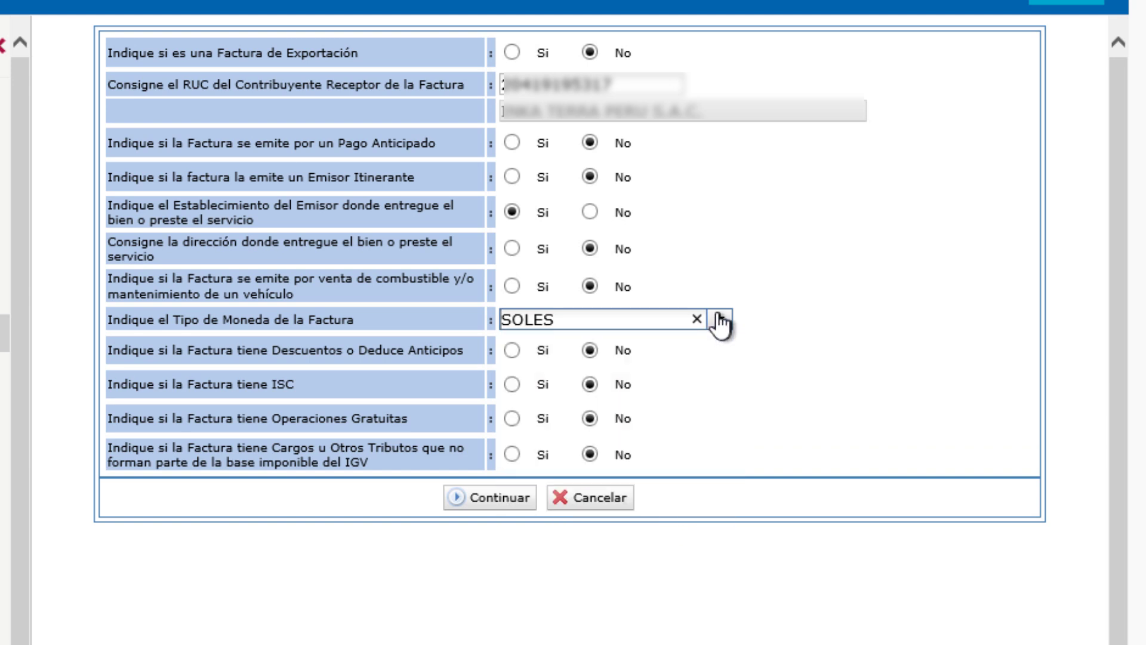
click(480, 498)
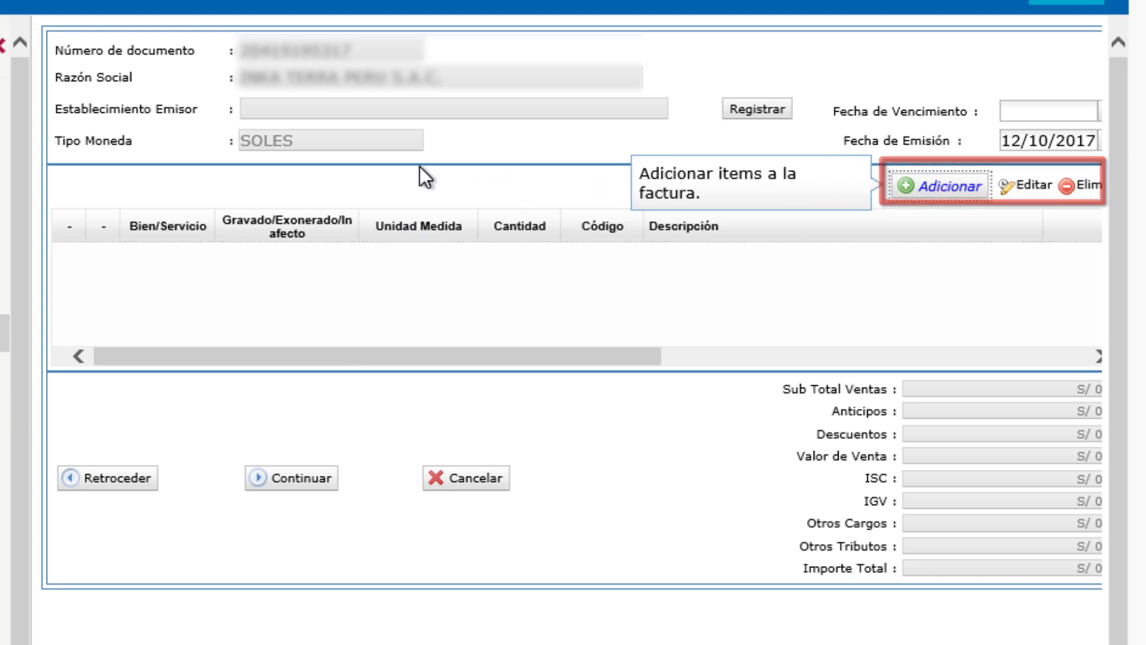
Step: Register DOMICILIO FISCAL (code 1) as the issuer's establishment for the invoice
click(738, 110)
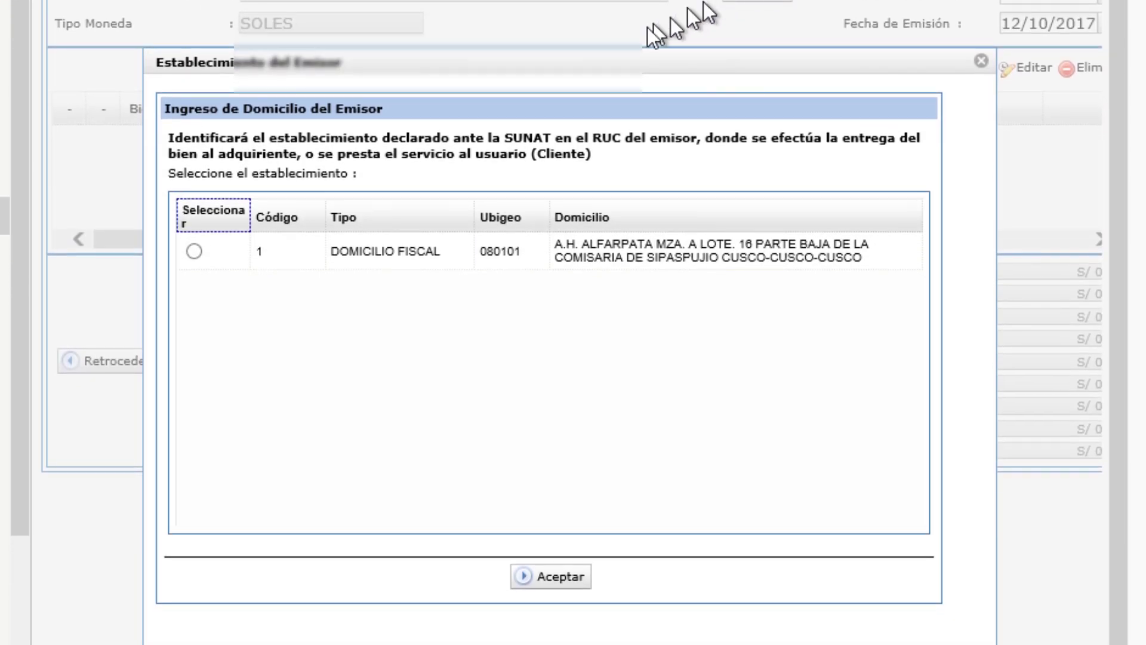
click(179, 253)
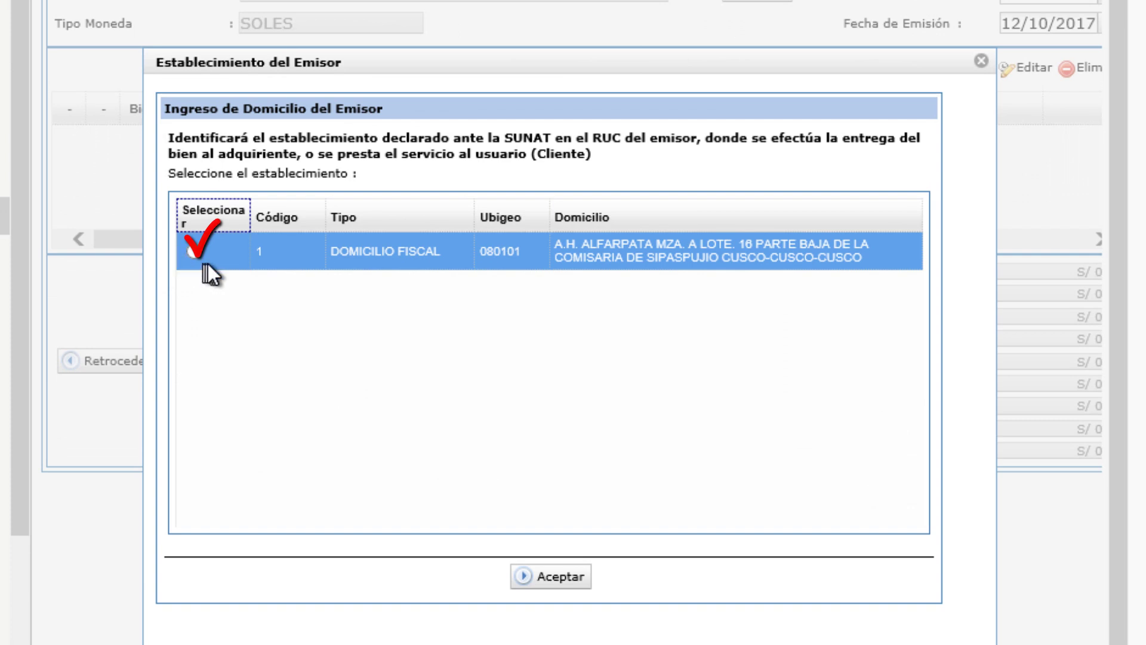
click(193, 250)
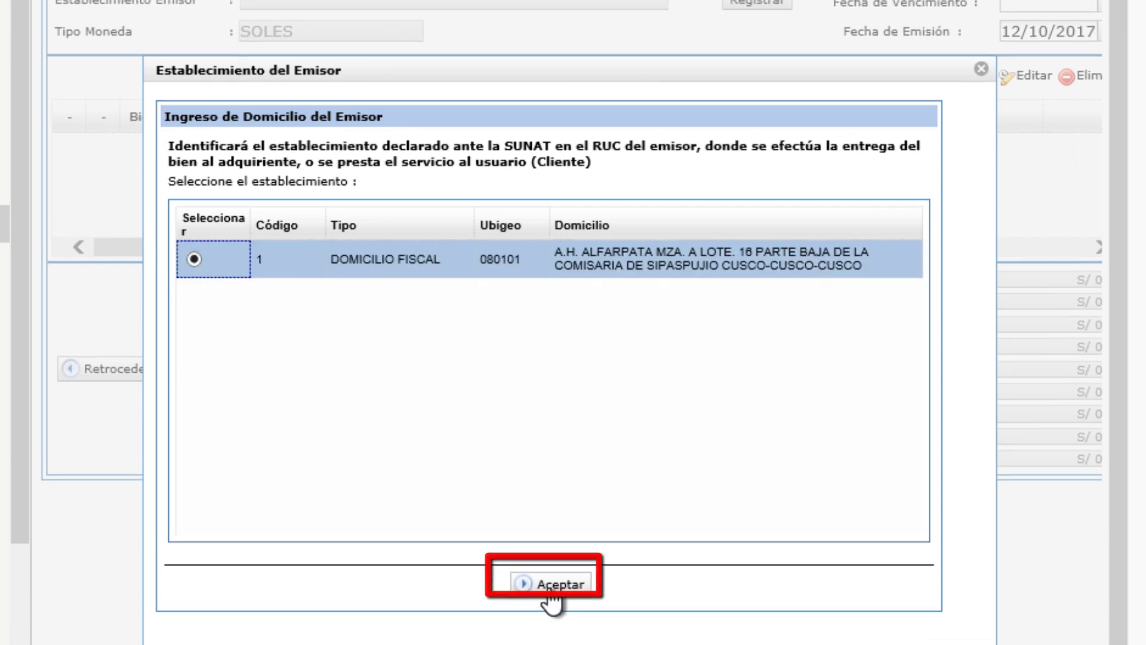
click(549, 577)
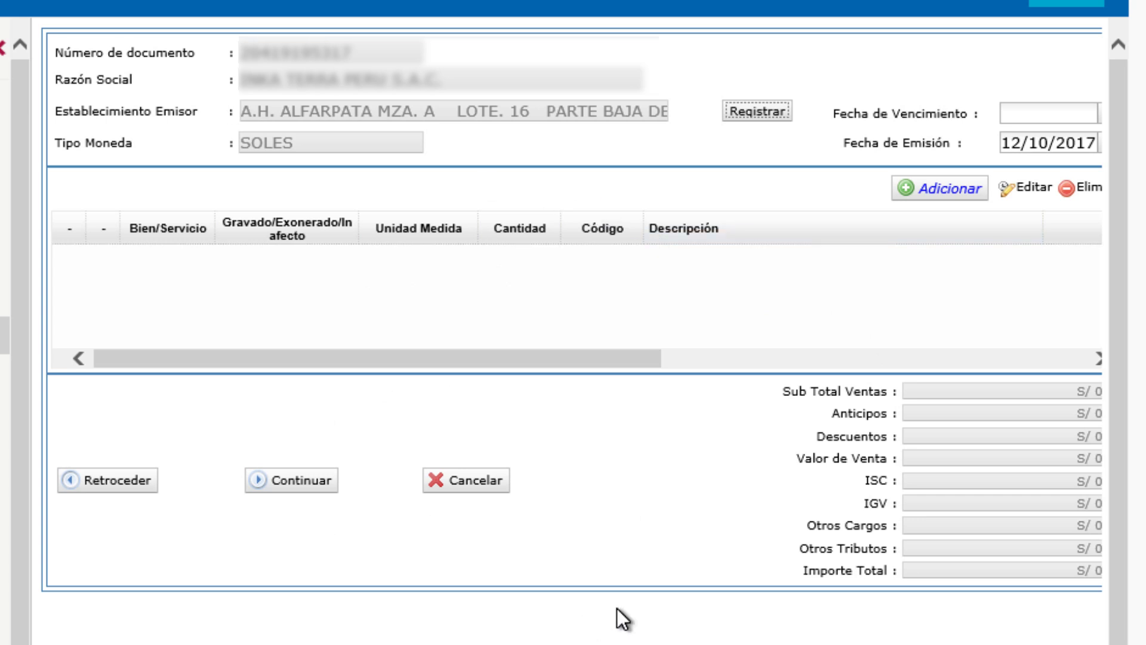
Step: Add a new Servicio item with quantity 1.00 in UNIDAD and focus its Descripción box
scroll(631, 592, down, 2)
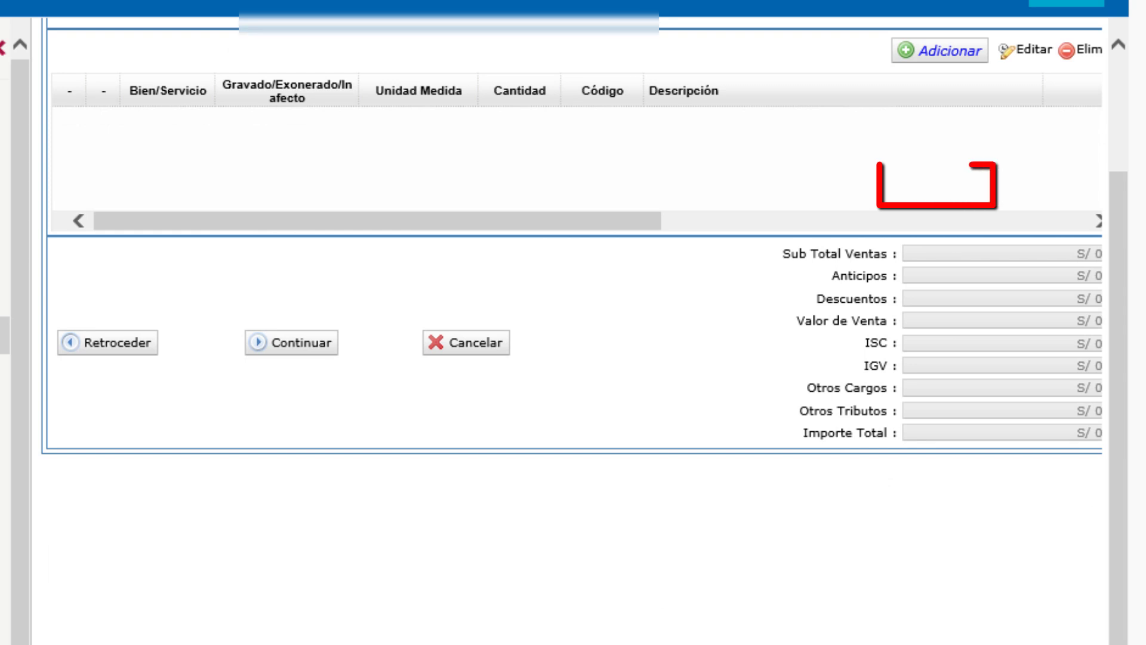
scroll(573, 322, up, 2)
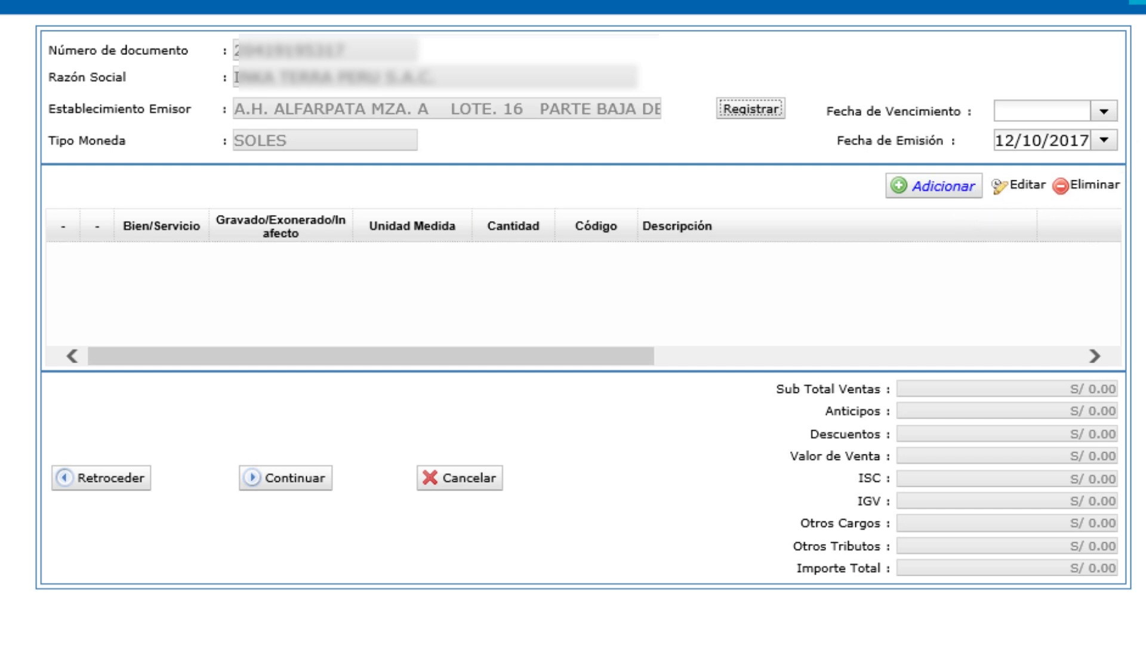
click(967, 194)
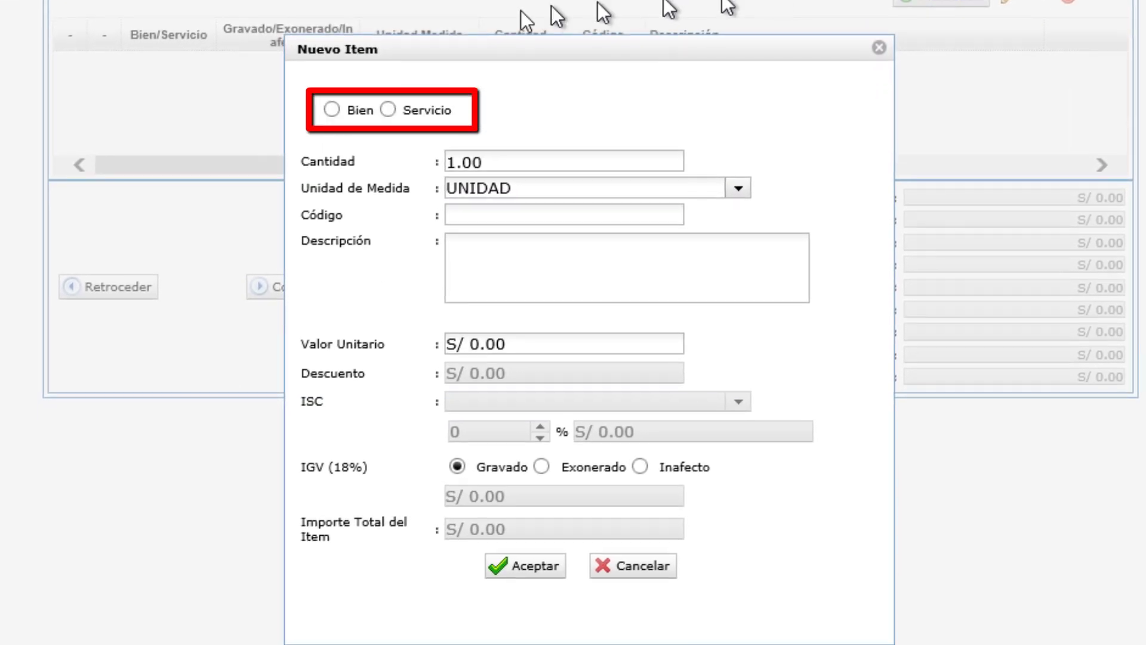
click(388, 110)
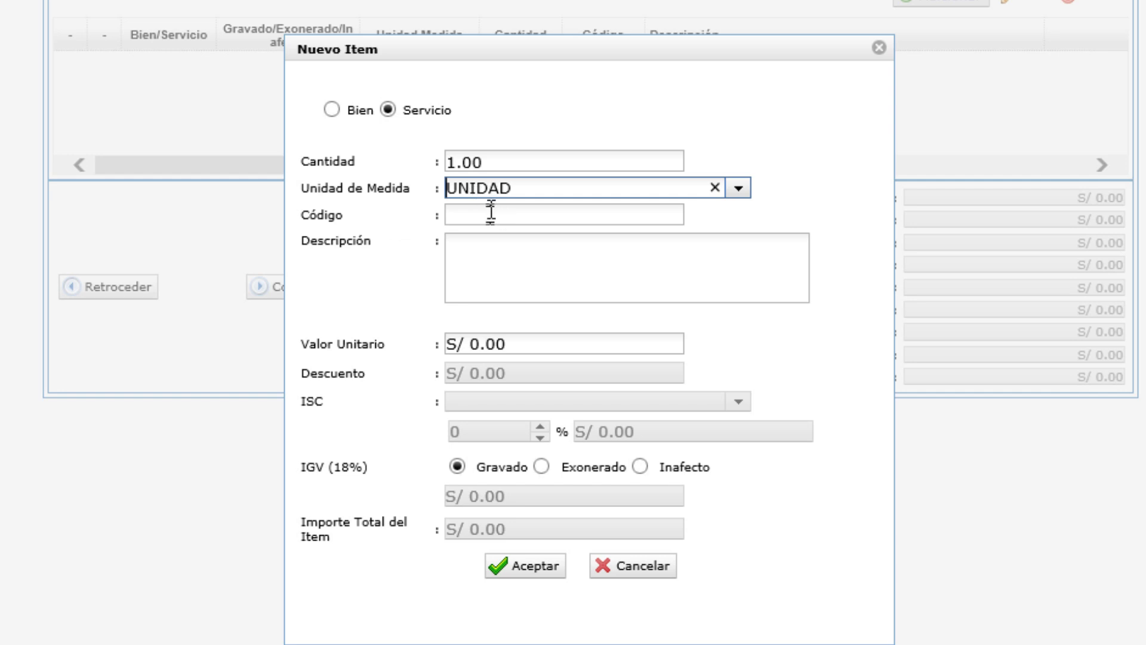
click(485, 272)
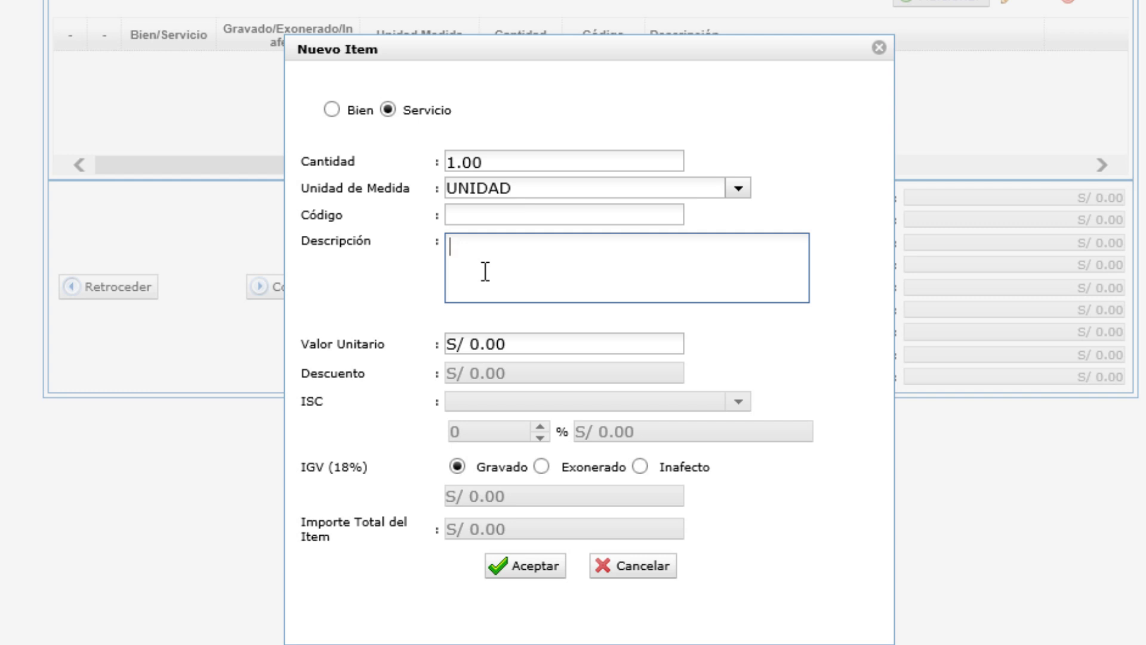
Step: Describe the item as the Valorización Nro 1 finishing work and enter 51598.19 as unit value
text(VALORIZA)
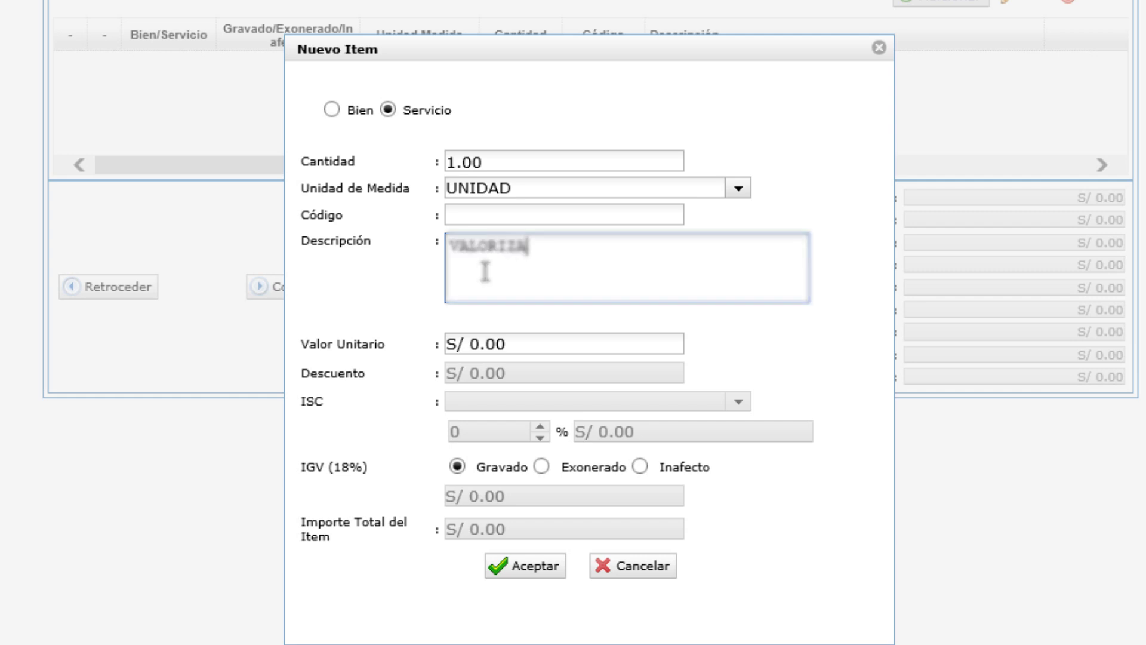
text(CION DE)
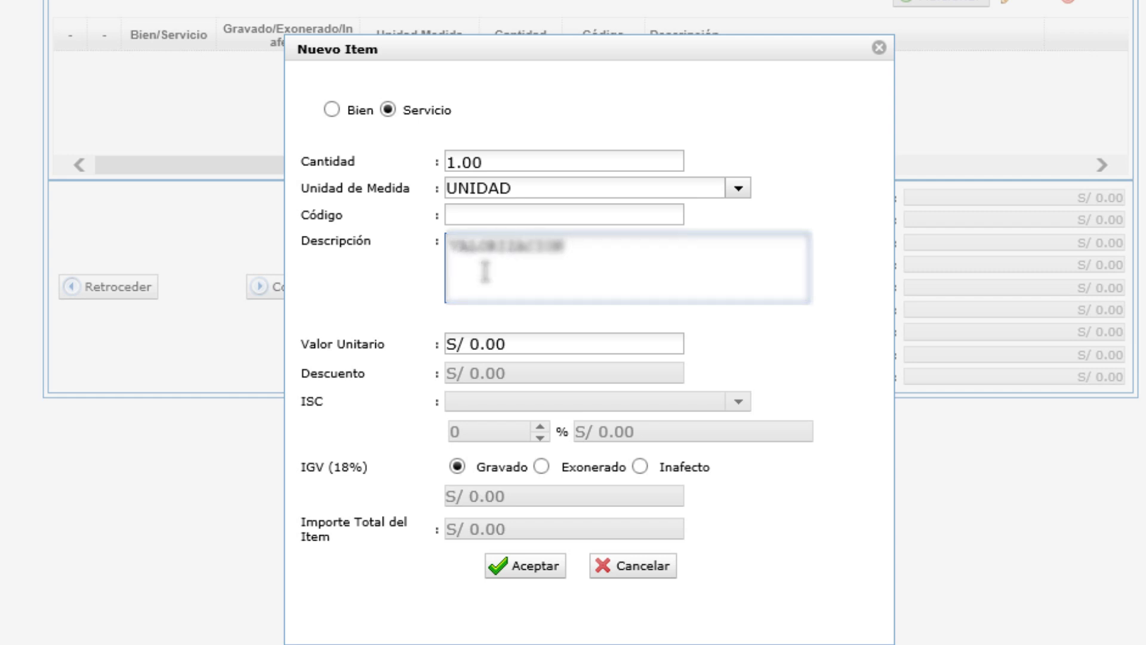
text(O 1)
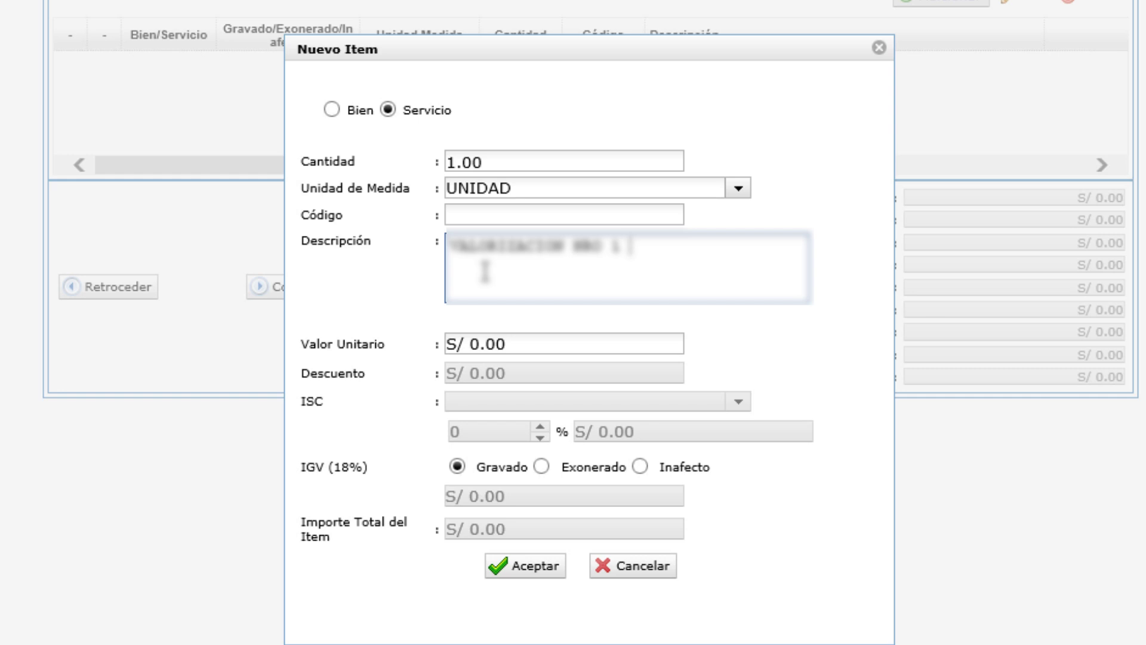
text( TRABAJO )
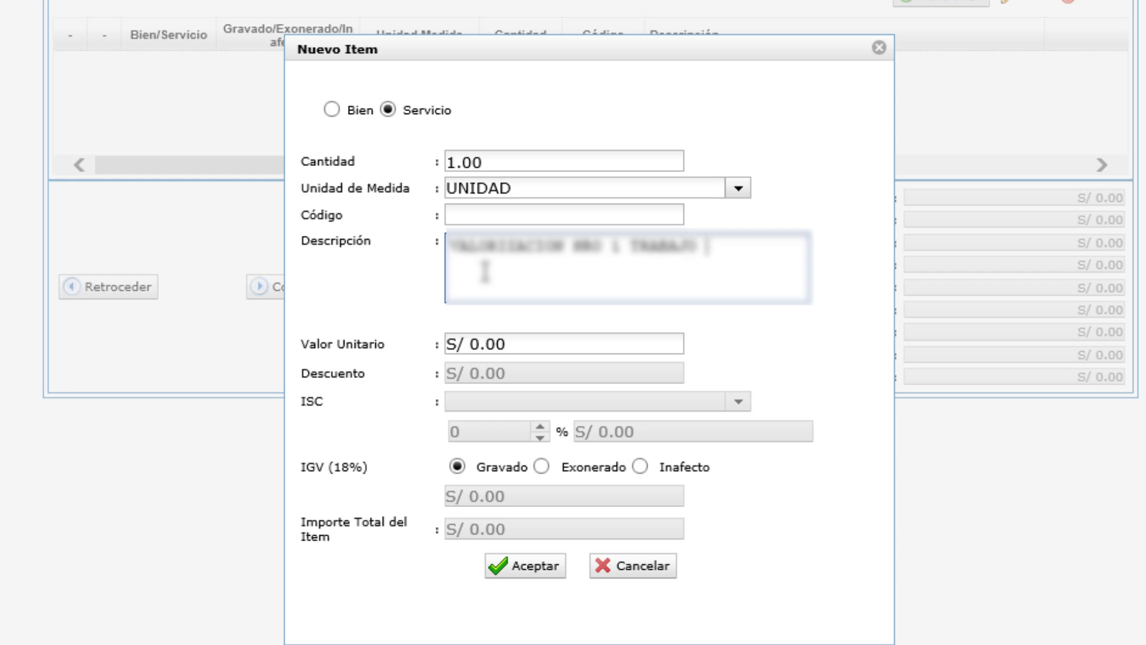
text(DE ACABADOS)
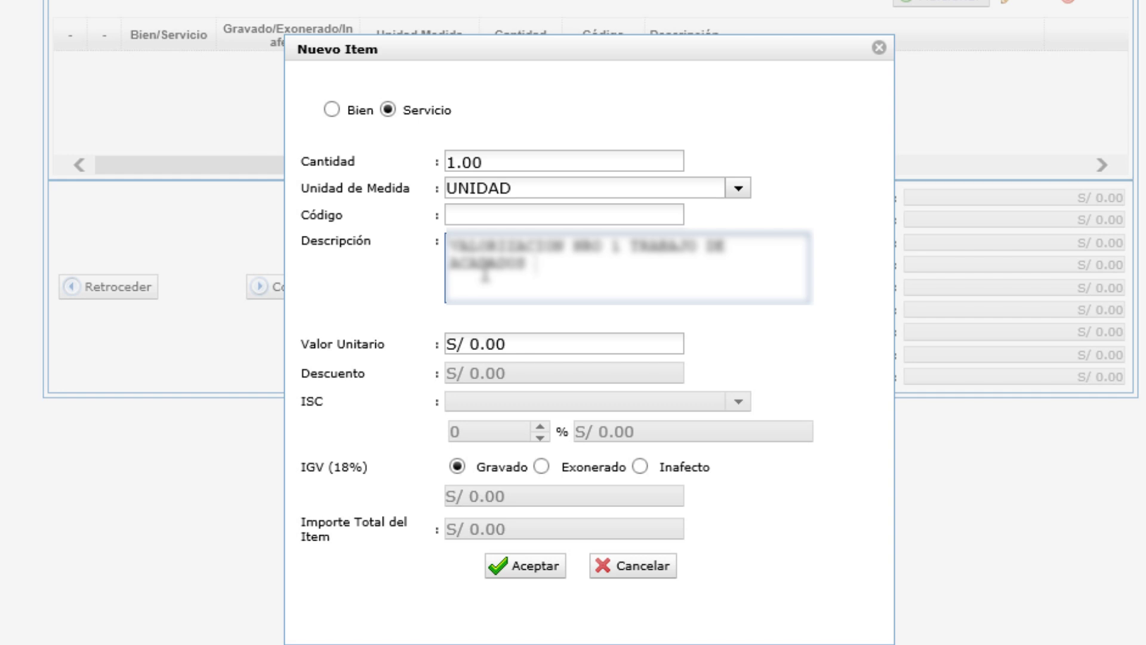
text( EN OBRA CONSTR)
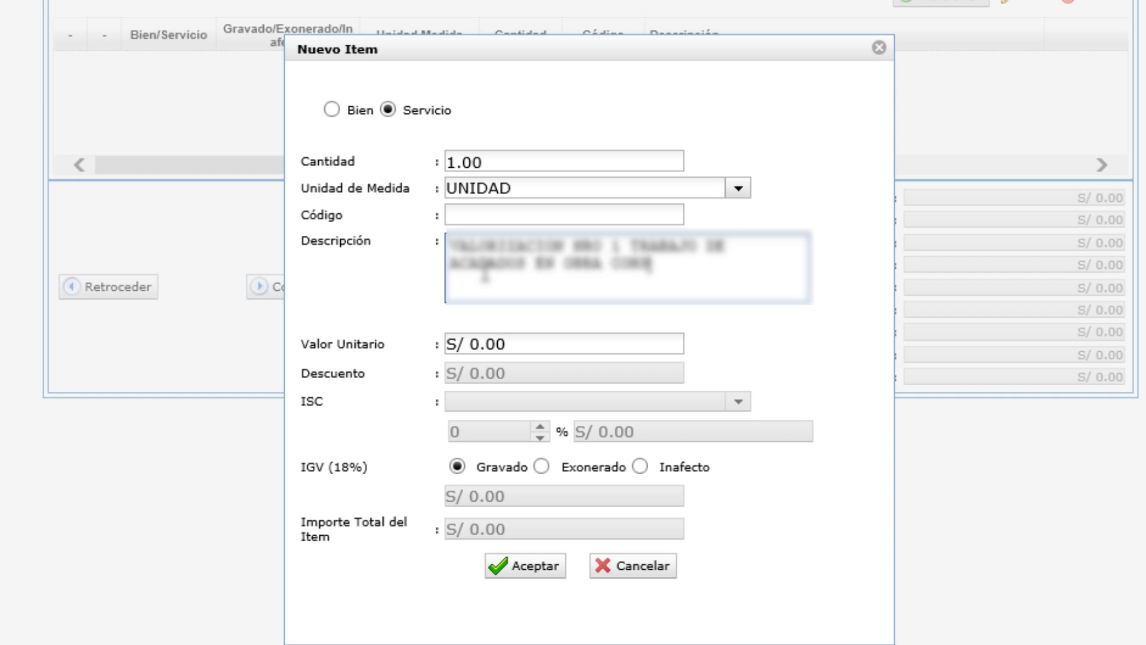
text(UCCION)
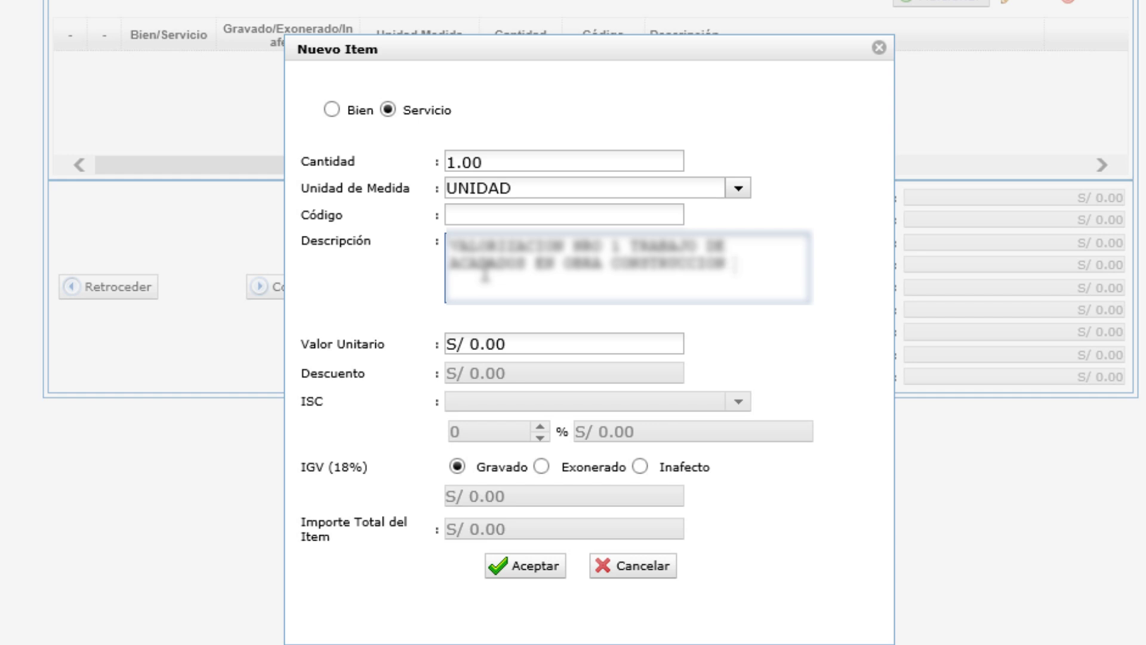
text(ERAIT)
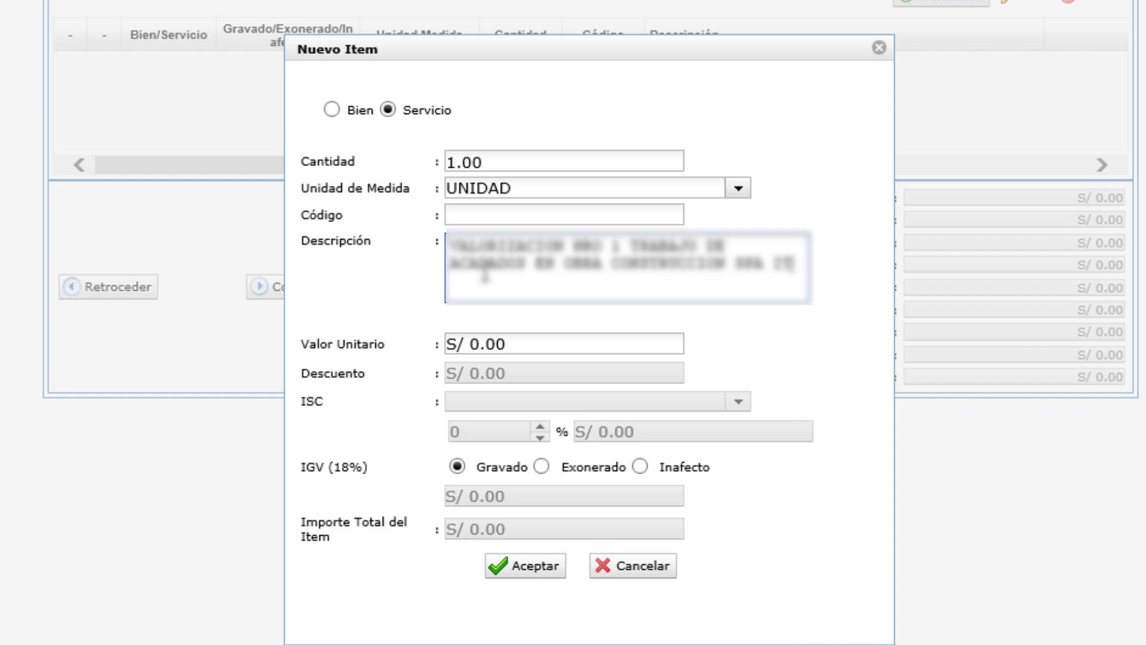
text(EM)
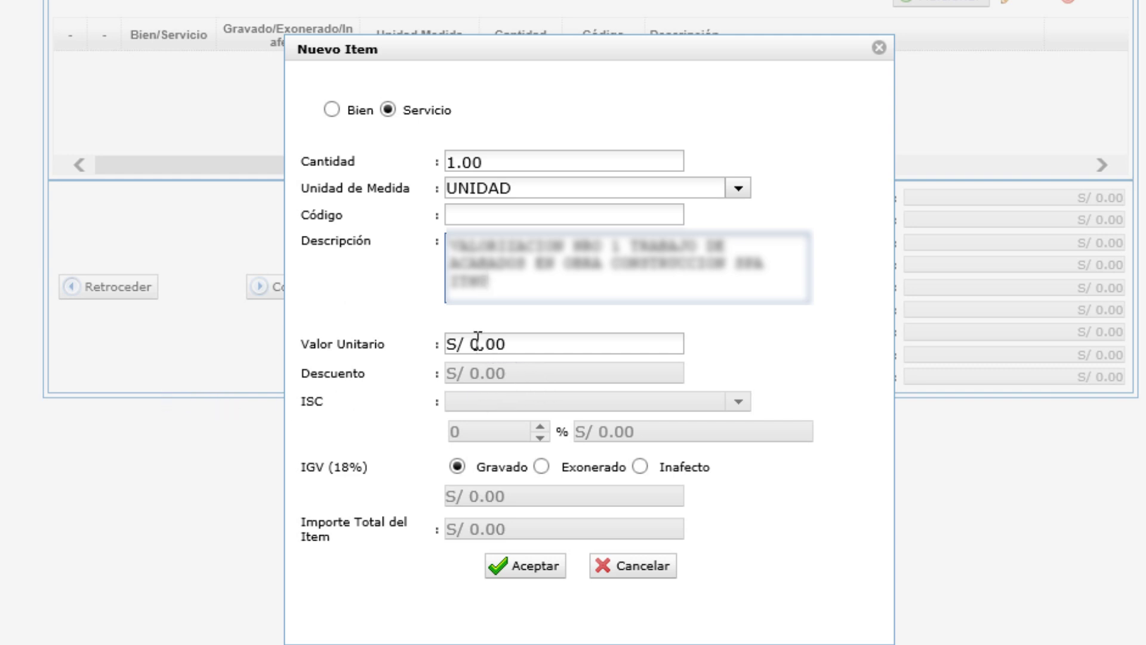
click(449, 343)
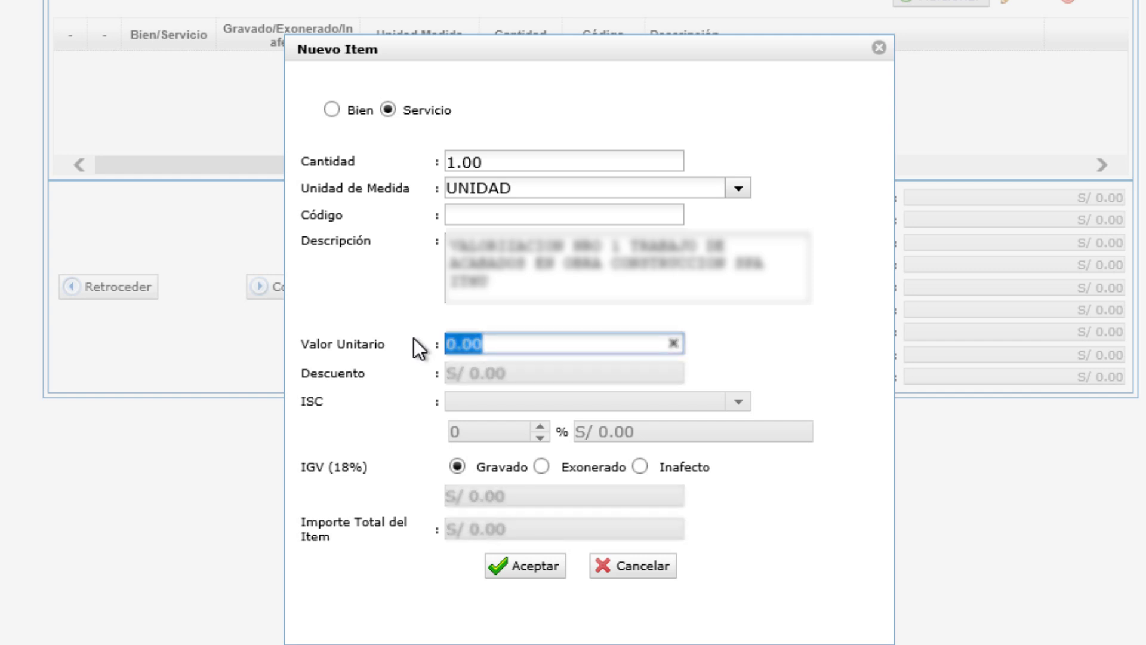
text(515)
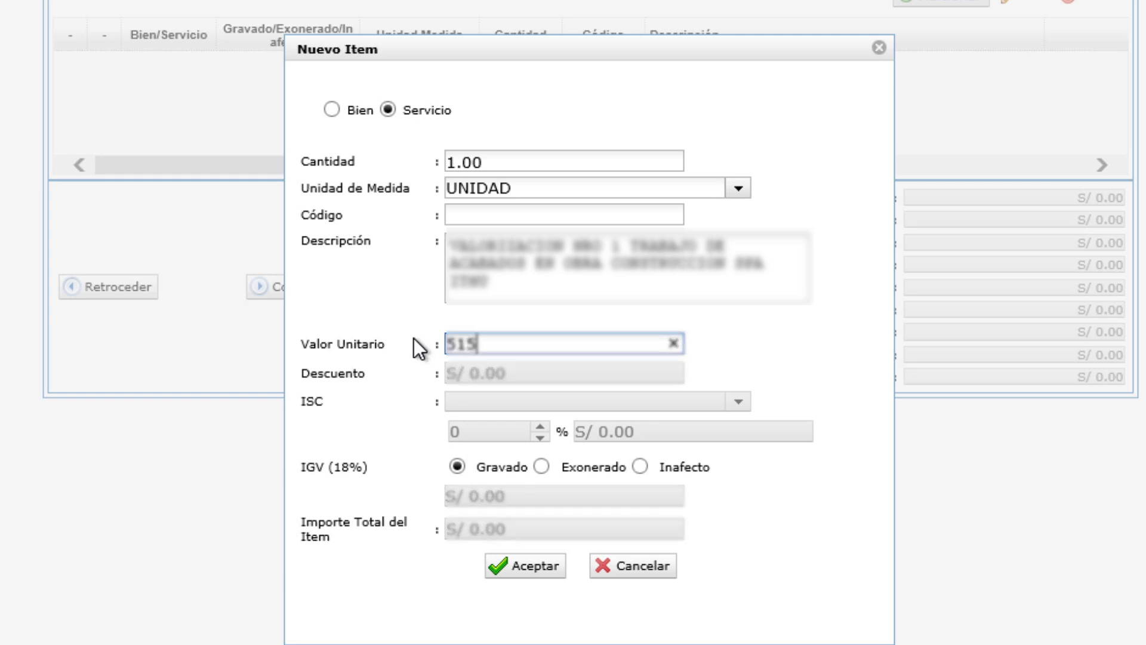
text(98.19)
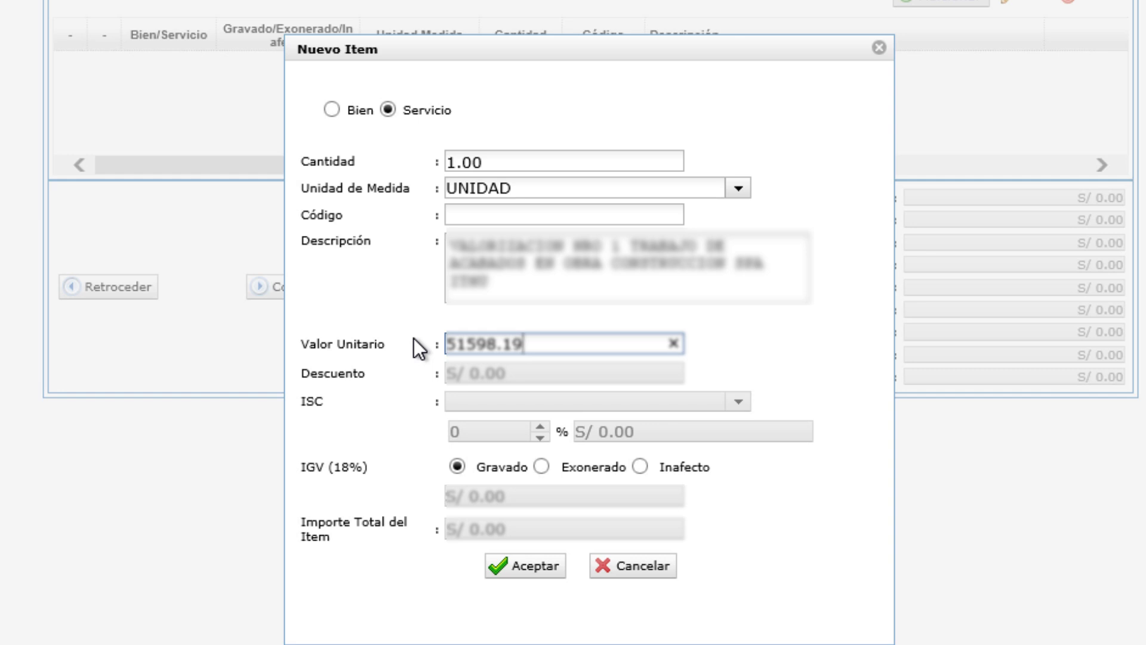
click(773, 362)
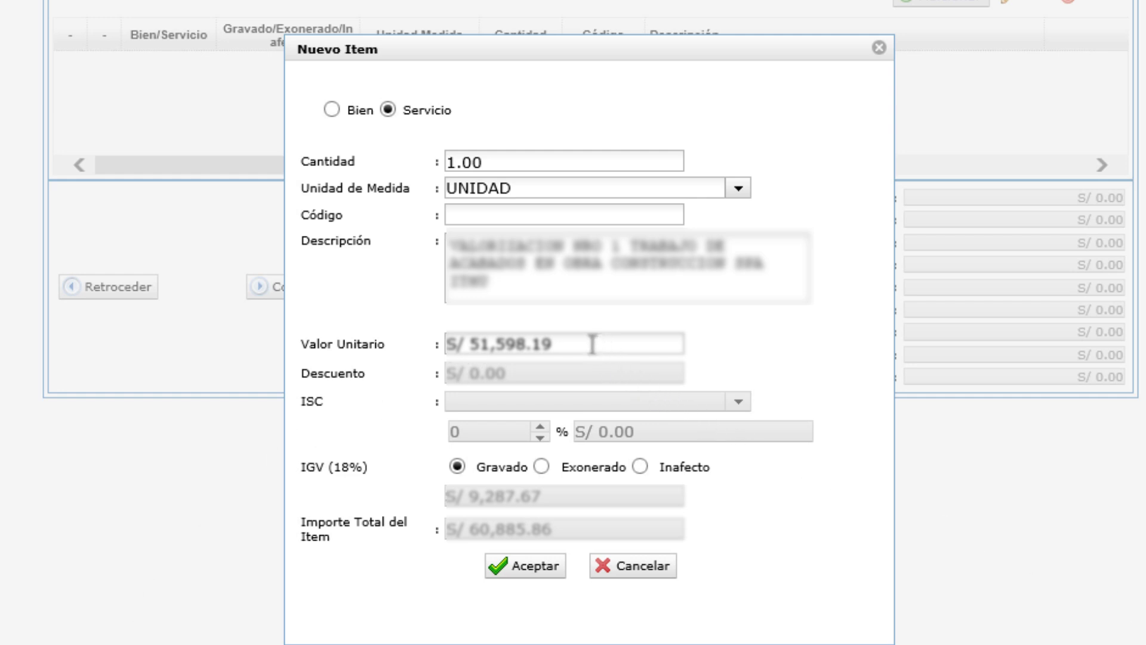
Step: Correct the Valor Unitario to 43,727.28 so the total with IGV is S/ 51,598.19
click(660, 343)
text(4)
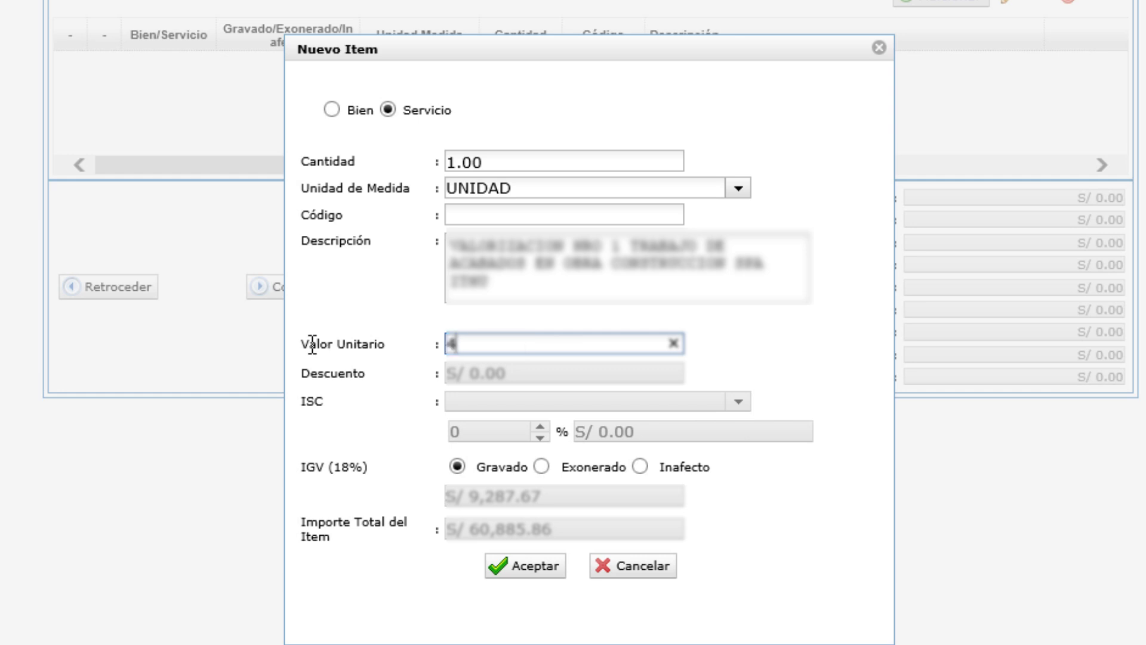
text(3727.27)
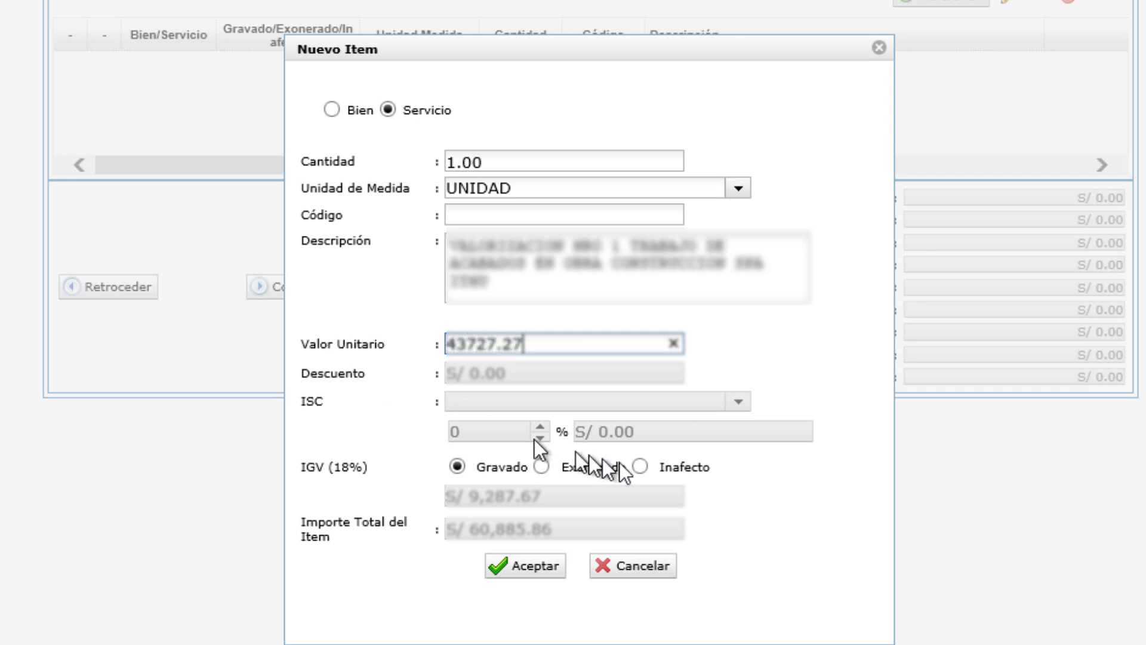
click(751, 341)
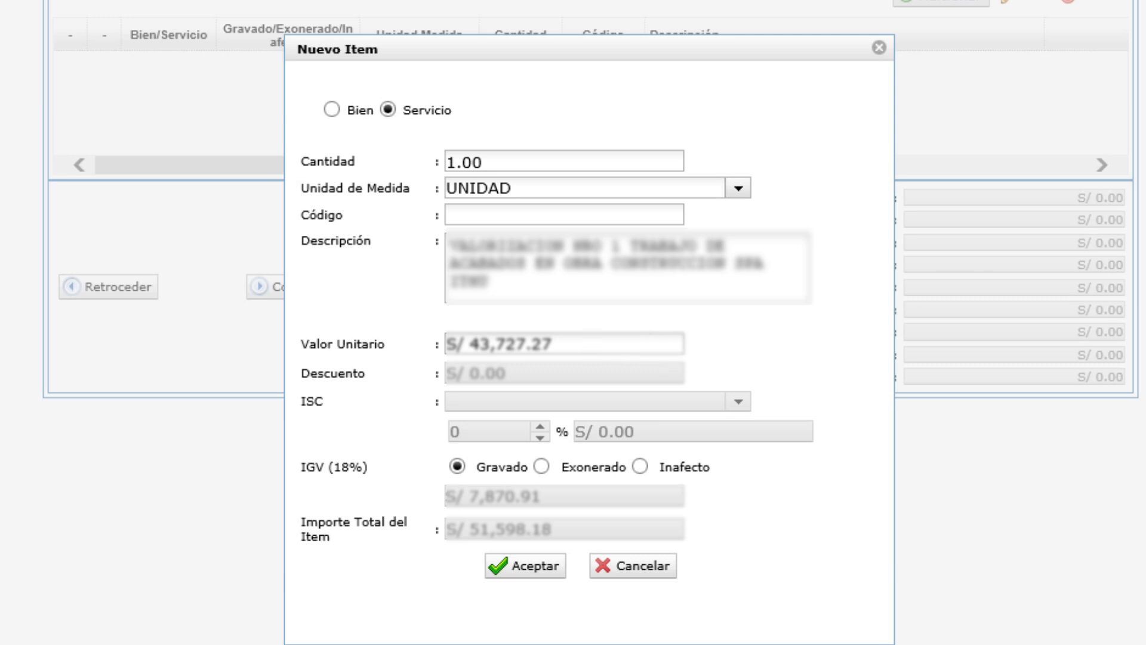
click(537, 344)
key(BackSpace)
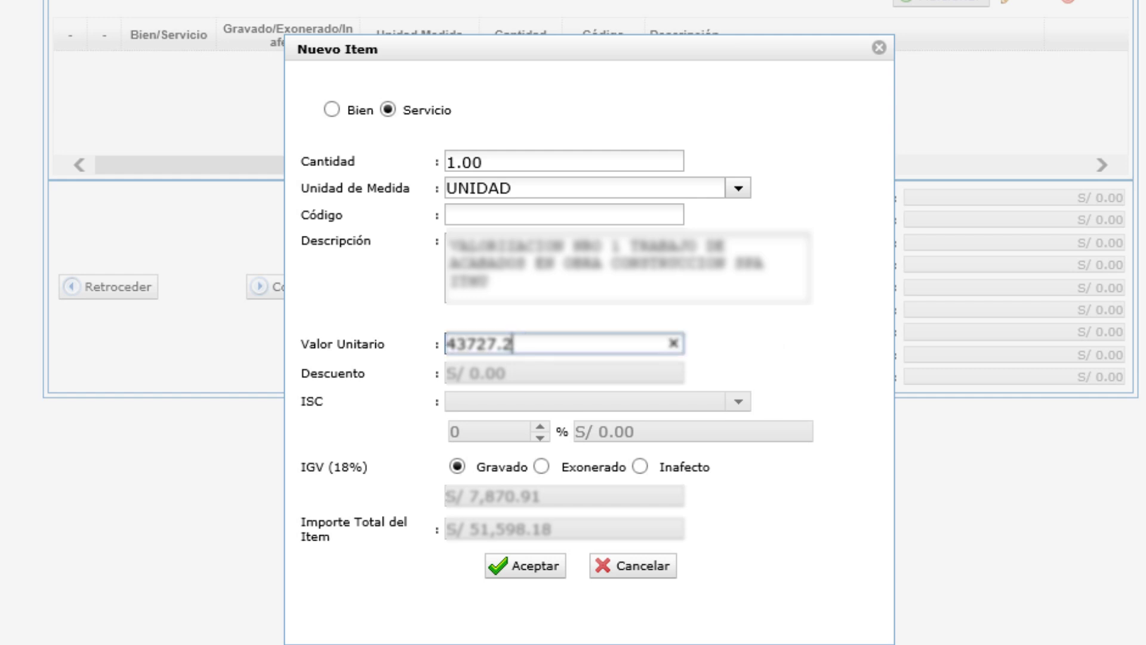
text(8)
click(776, 349)
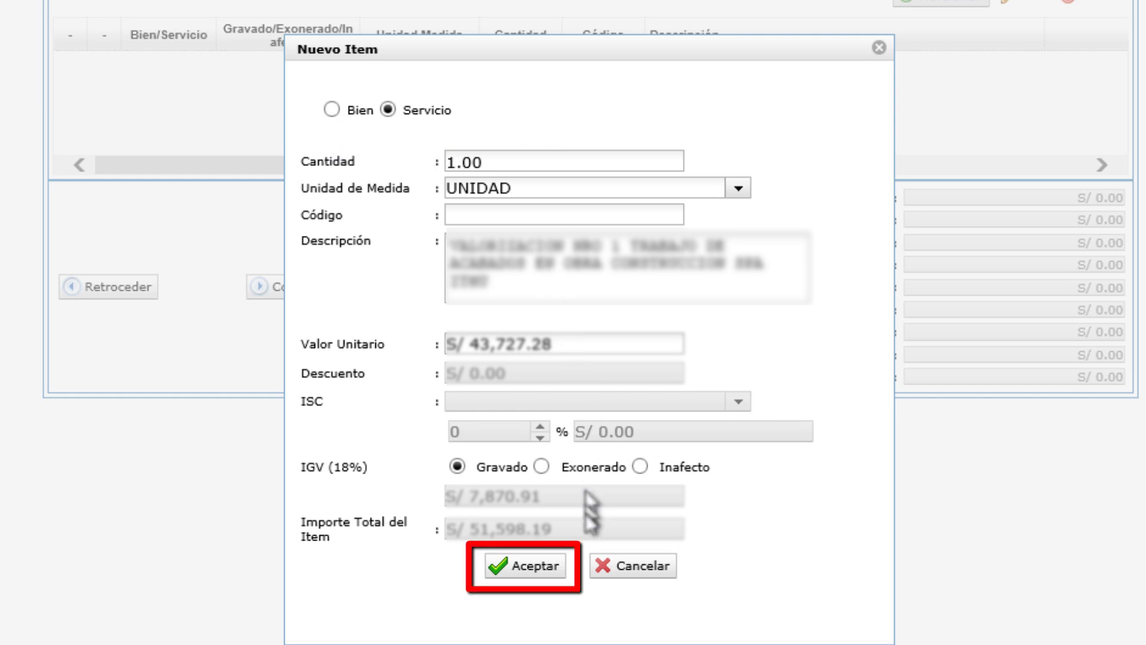
Step: Add the S/ 51,598.19 service line to the invoice, check its row, and continue
click(525, 570)
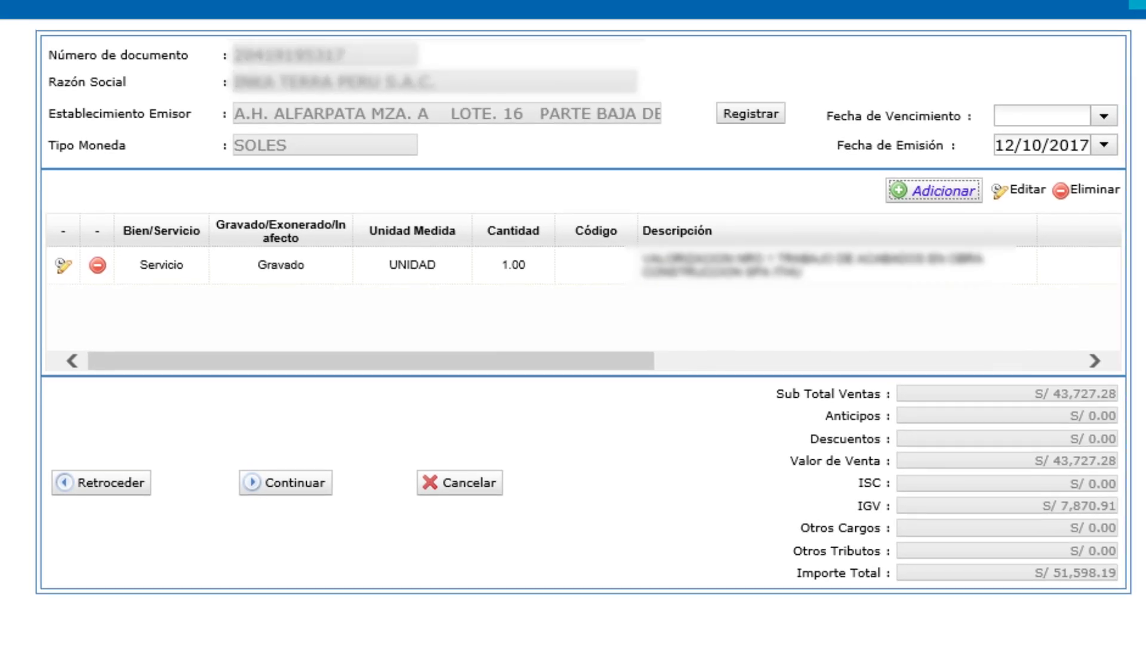
click(295, 258)
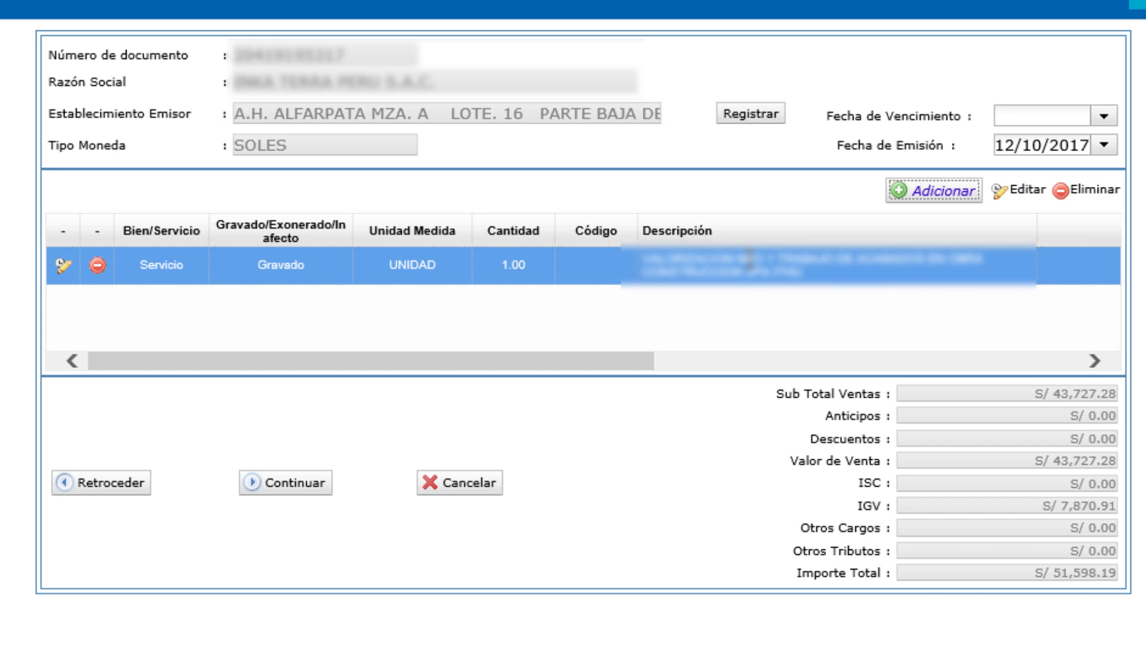
click(749, 258)
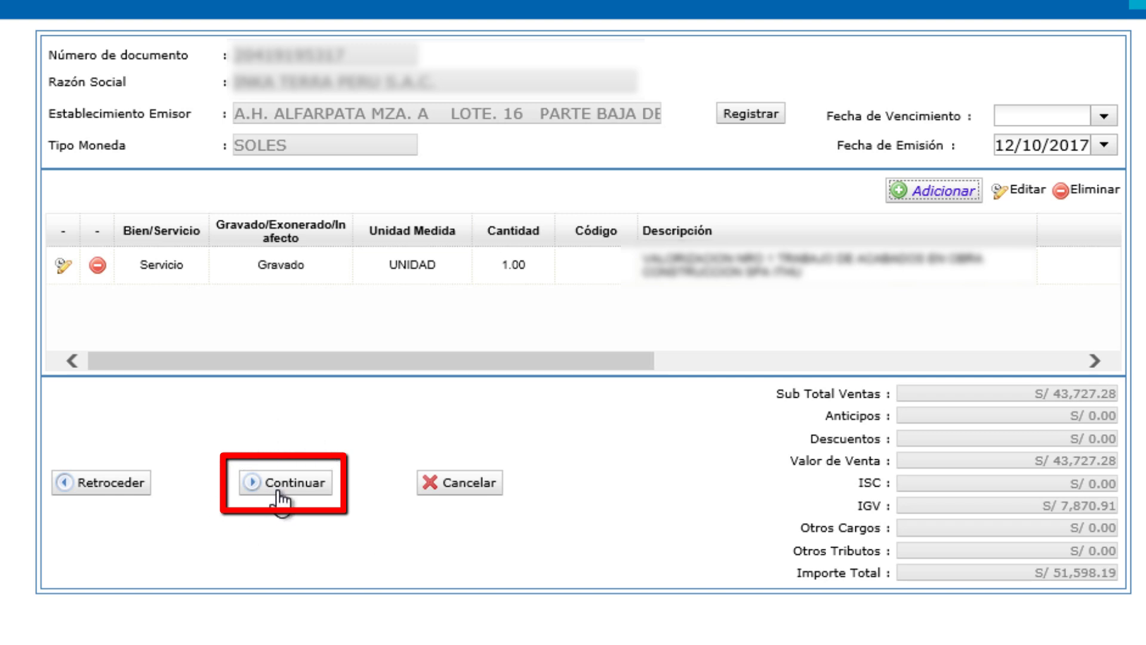
click(279, 486)
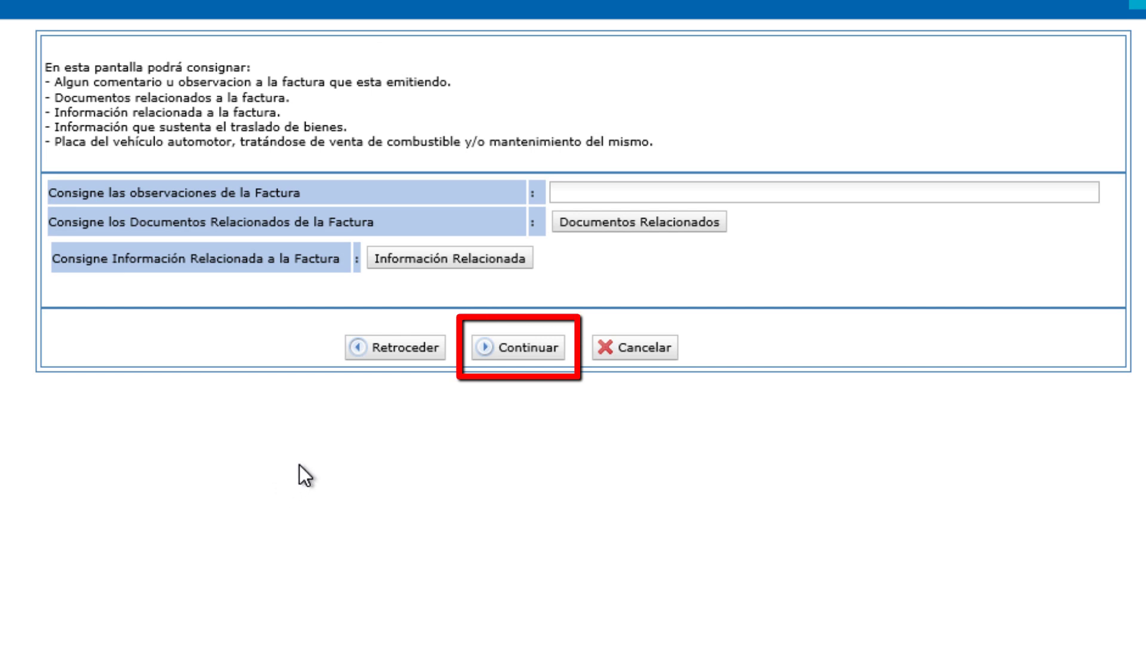
Step: Leave the observations blank and open the Preliminar de Factura Electrónica preview
click(597, 192)
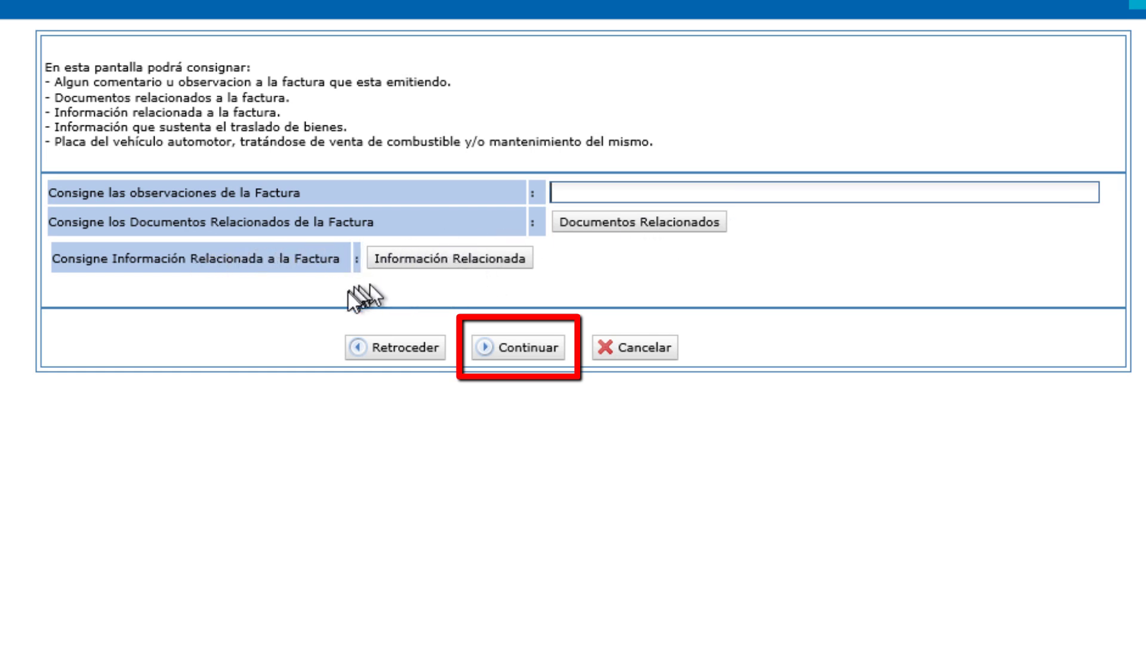
click(537, 349)
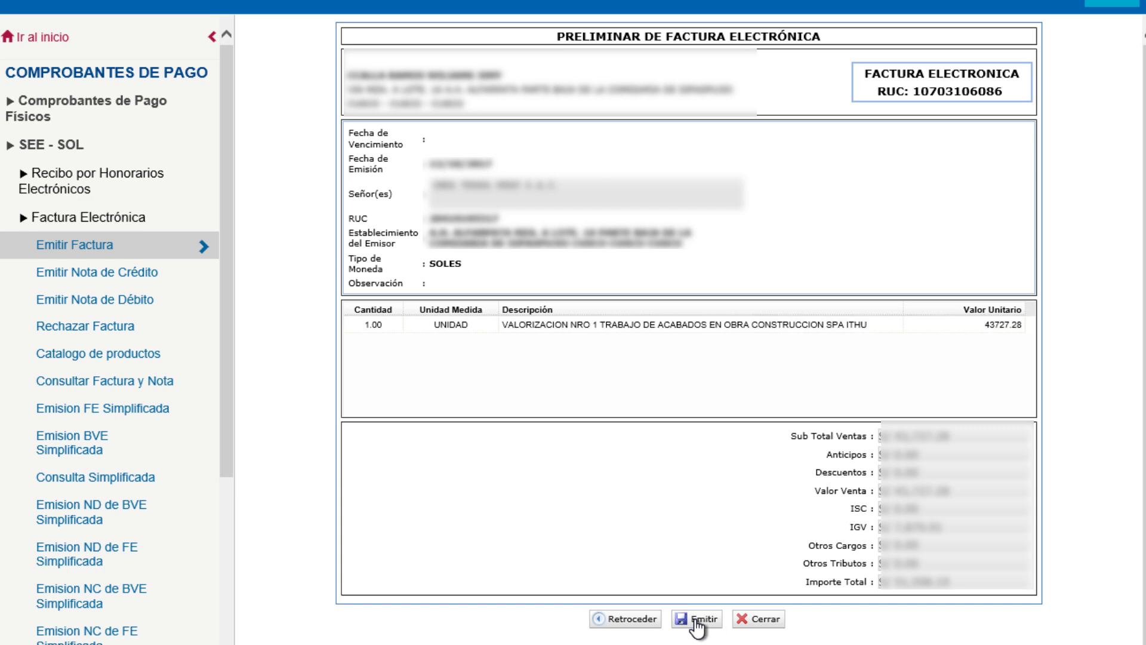
Step: Emit the previewed invoice and confirm, producing electronic invoice E001-1
click(696, 619)
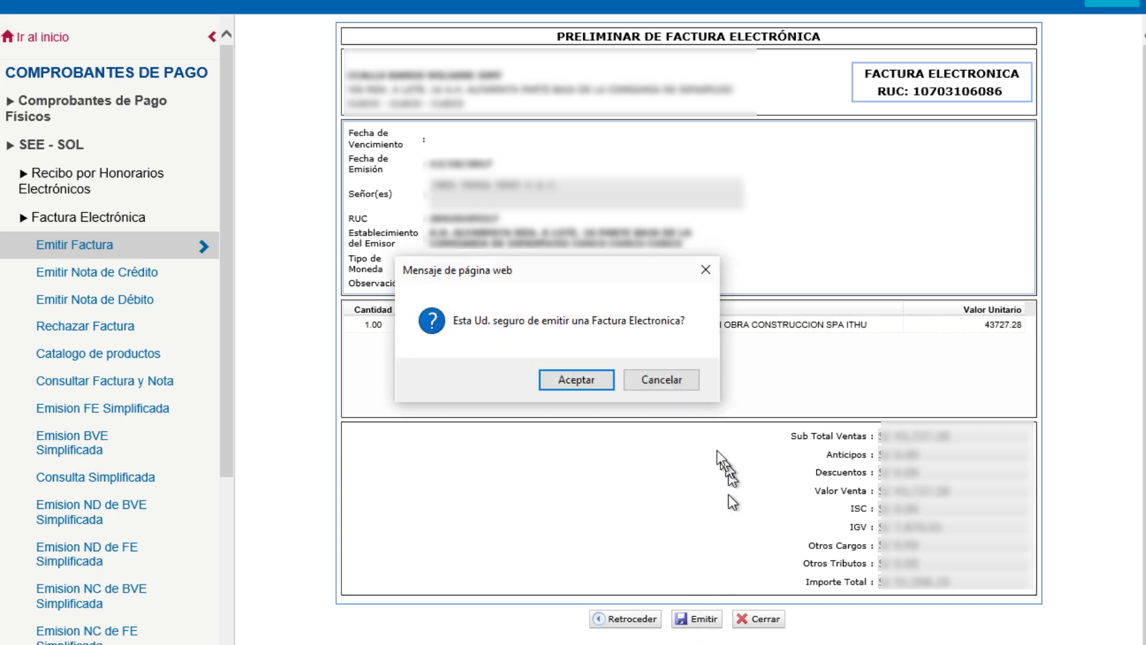
click(574, 382)
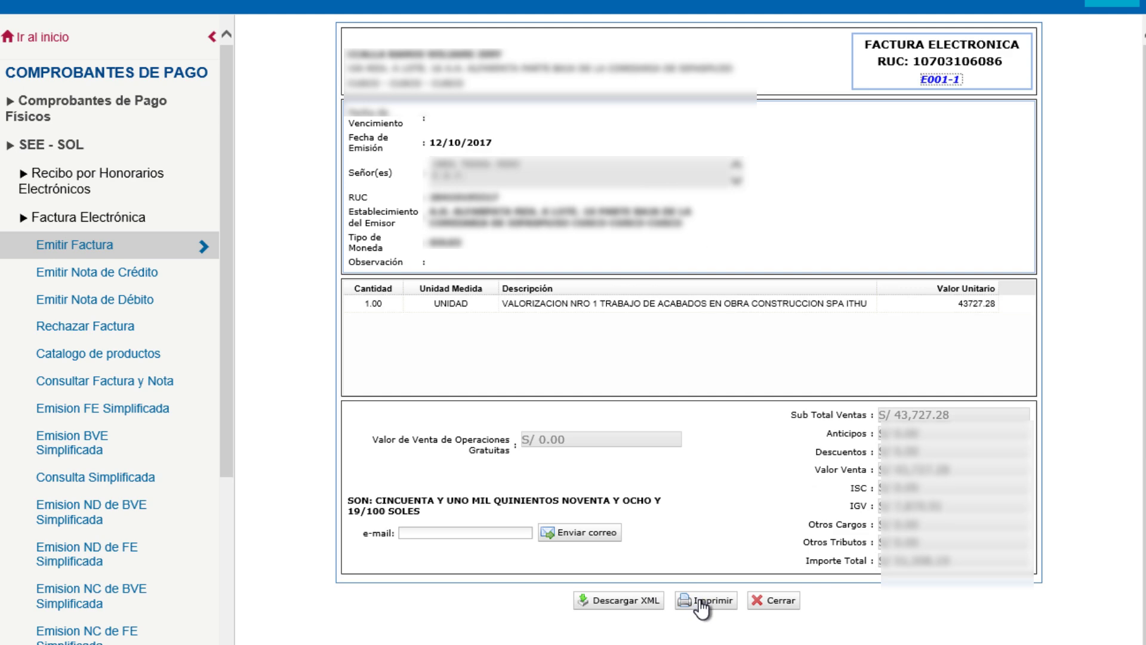
Step: Open the printable copy of invoice E001-1 and its print dialog, set to the EPSON L555 printer
click(700, 602)
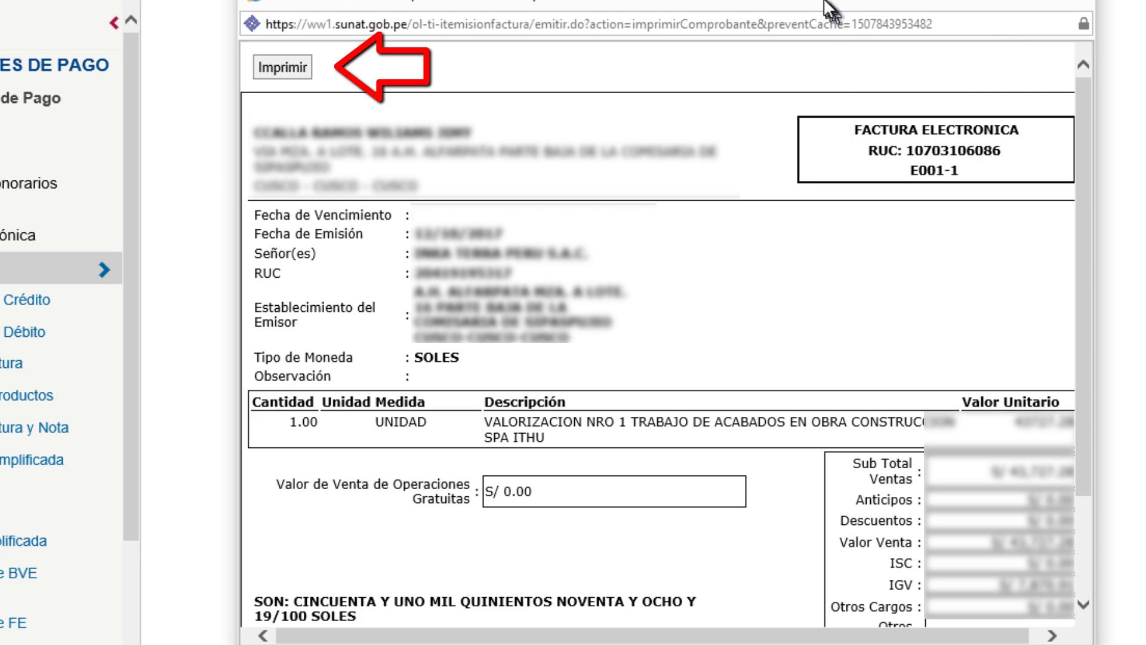
drag(833, 20, 828, 39)
scroll(660, 333, down, 3)
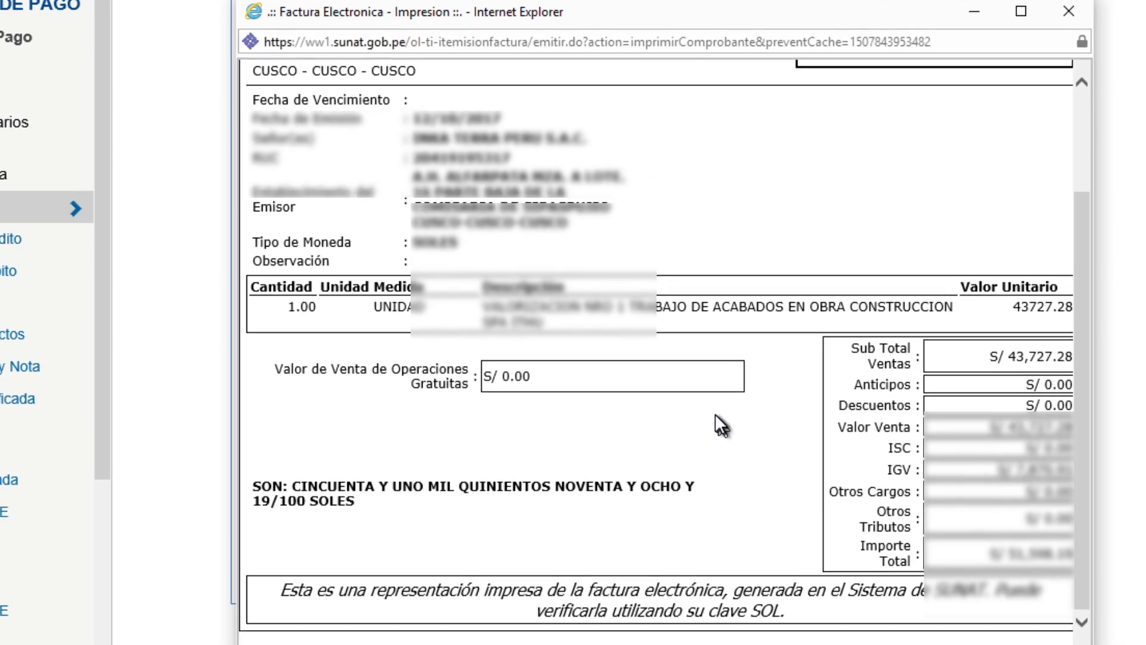
scroll(716, 415, up, 3)
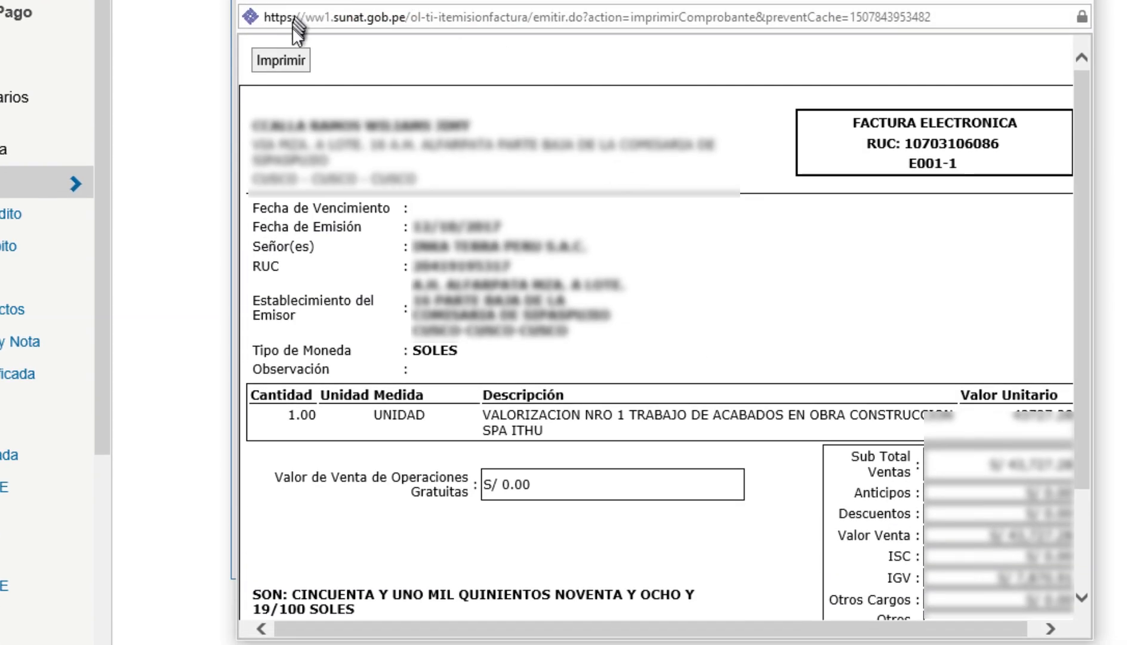
click(282, 62)
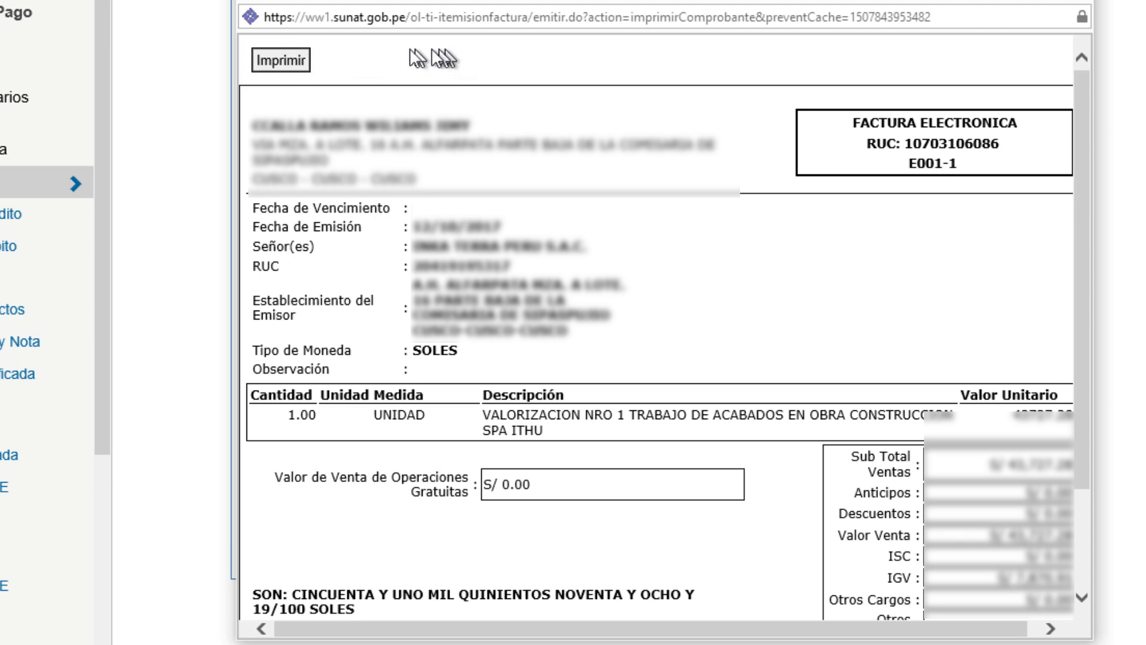
click(293, 62)
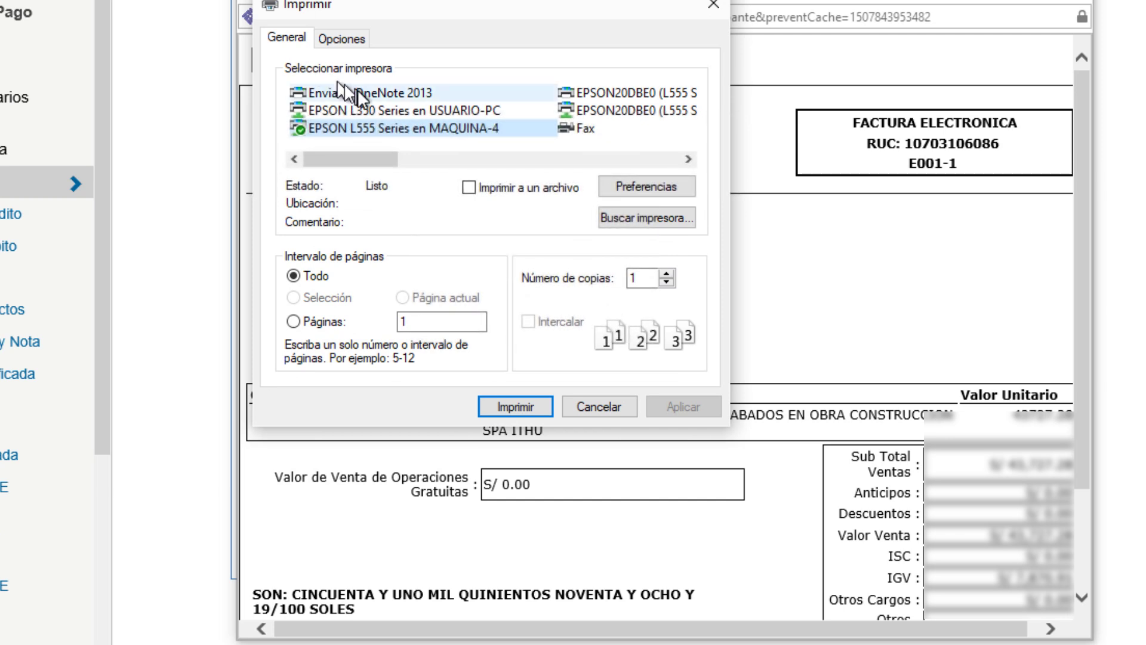
Step: Switch the printer to Microsoft Print to PDF and print the invoice
drag(365, 160, 567, 148)
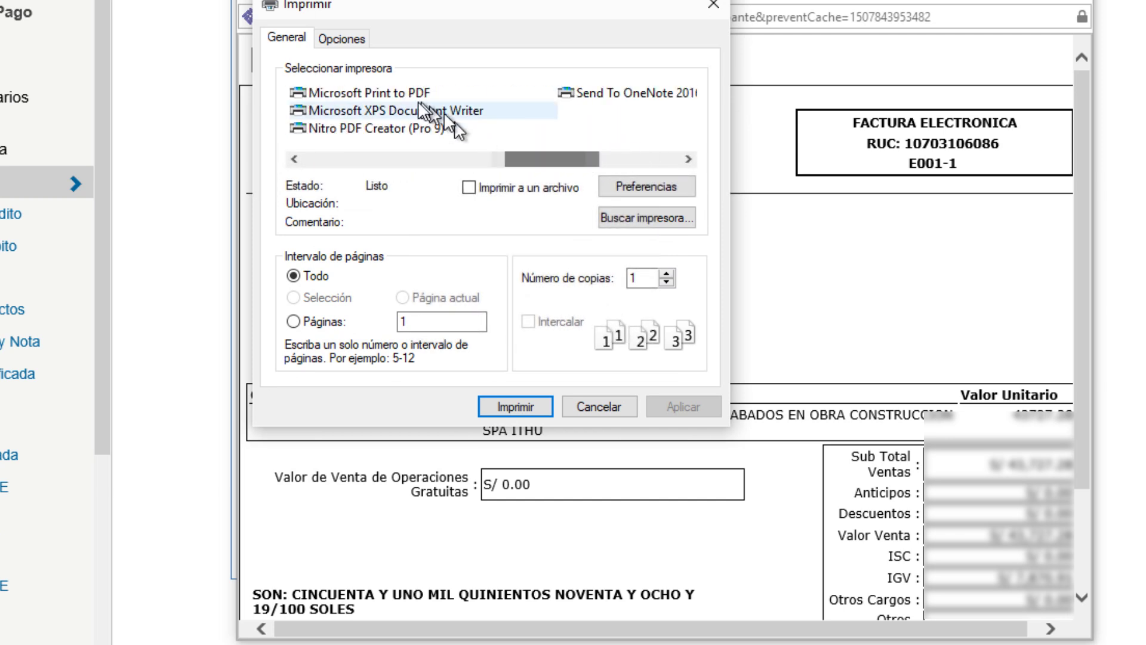
click(399, 92)
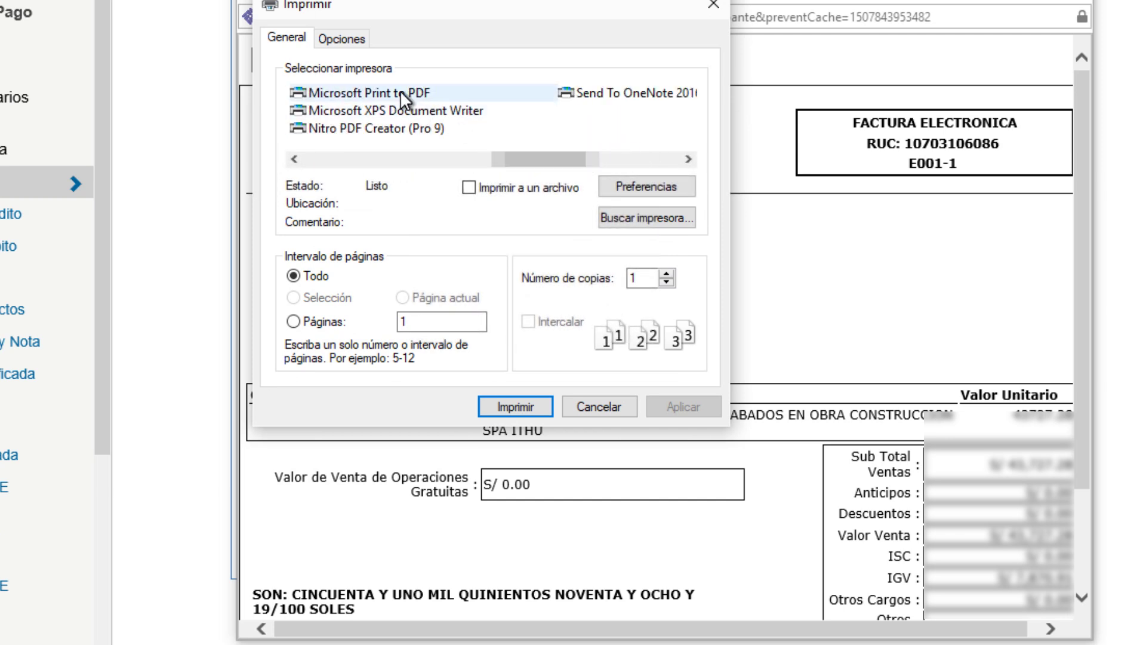
click(501, 401)
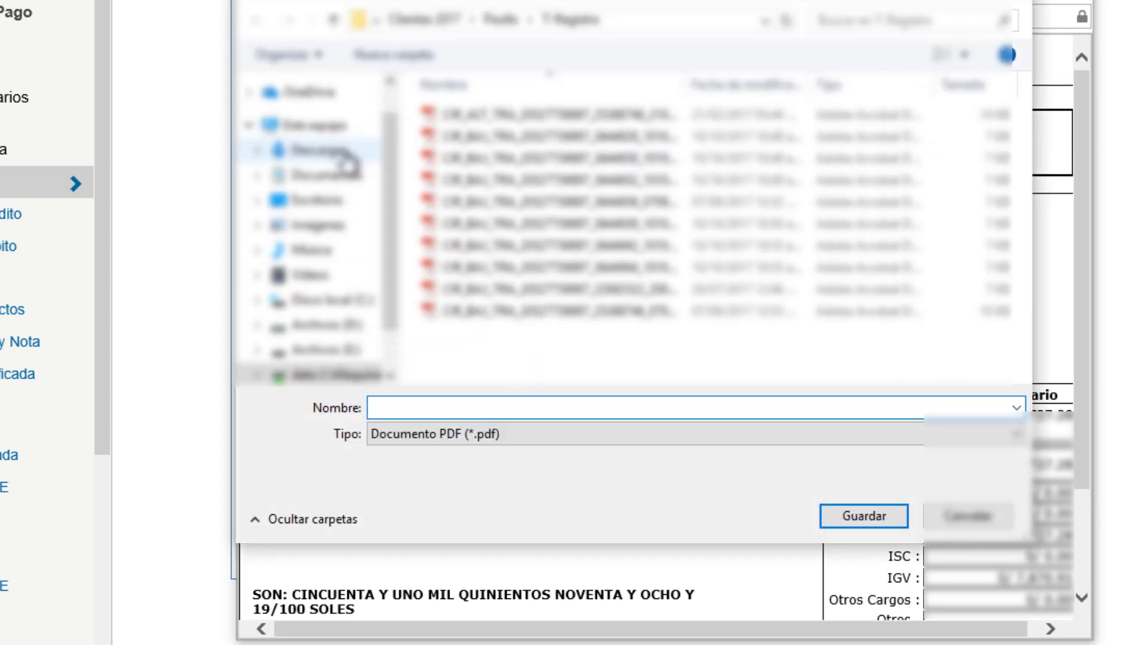
Step: Save the PDF as E001-1 in Downloads and close the printable invoice window
click(313, 149)
click(438, 408)
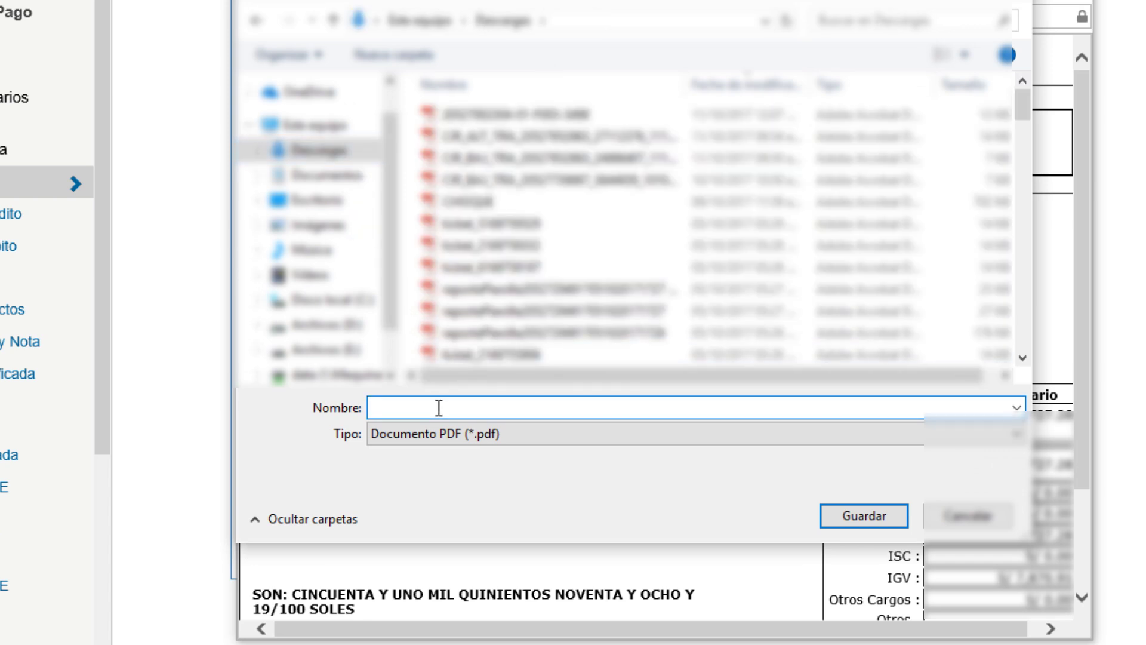
text(E001-1)
key(Return)
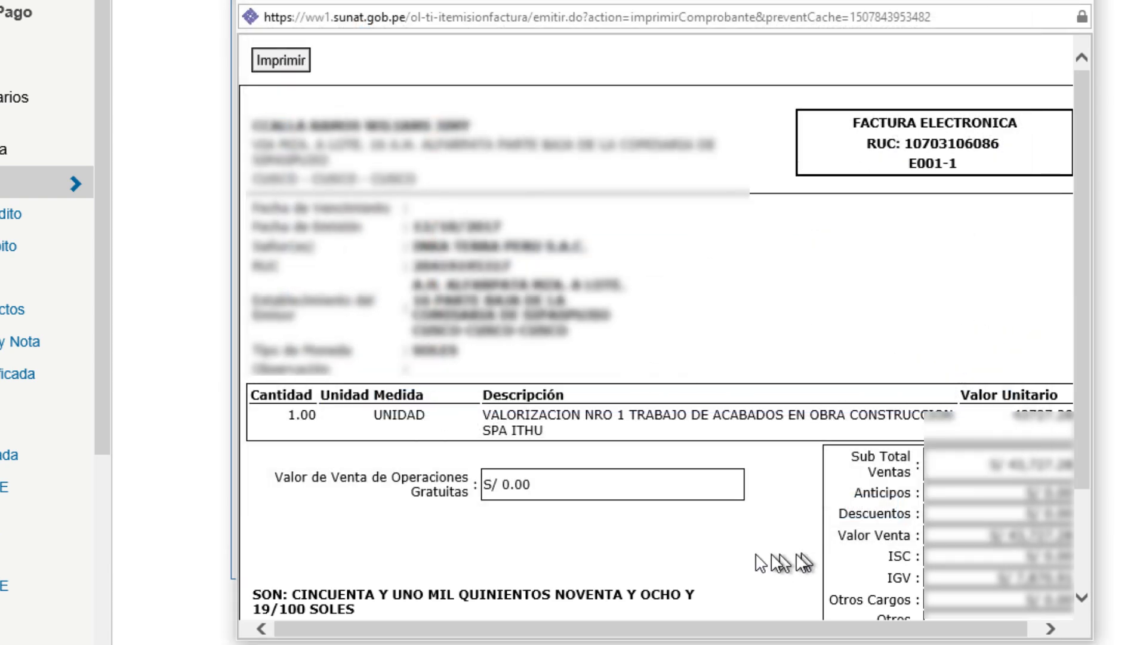
drag(716, 628, 860, 627)
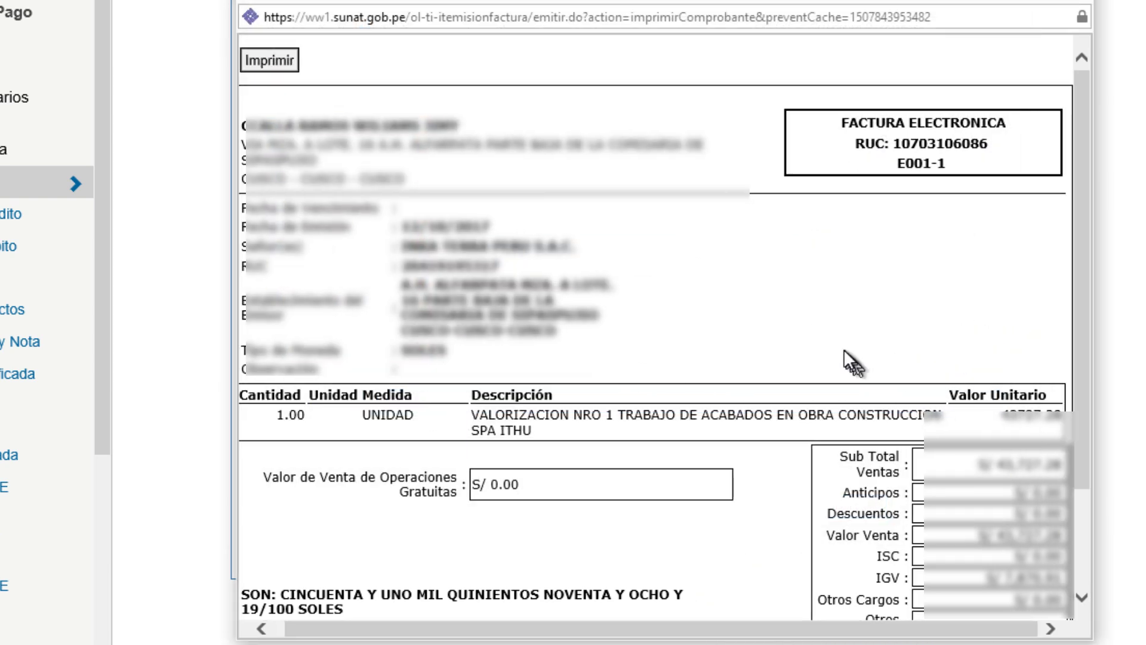
click(1099, 5)
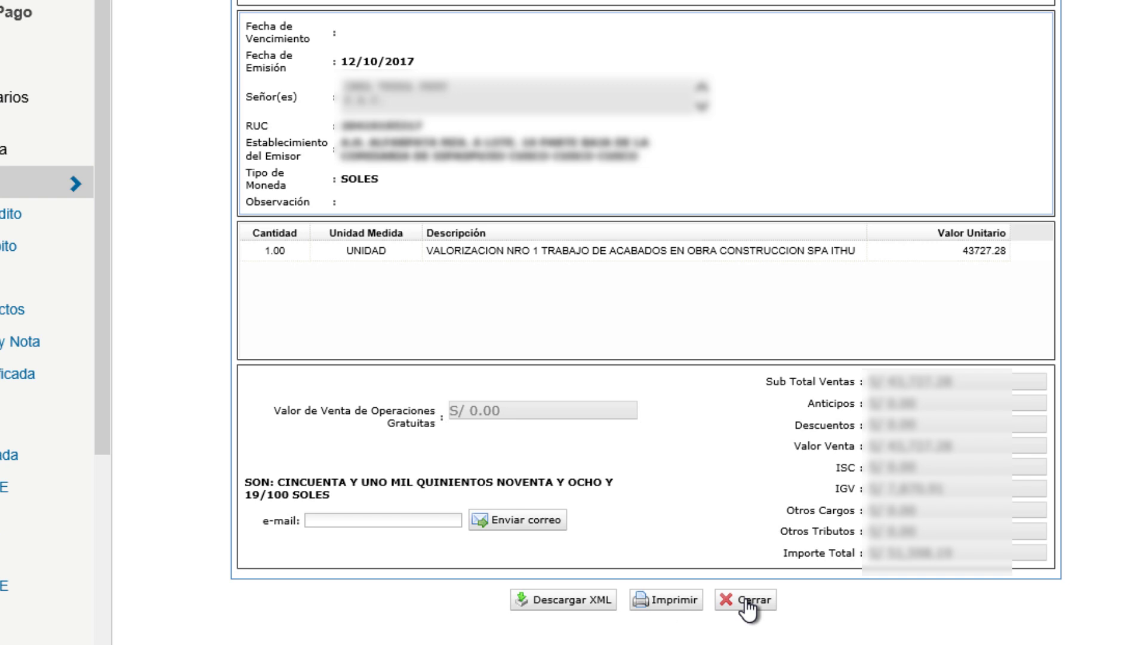
Step: Enter the client's e-mail address, send invoice E001-1 to it, and accept the confirmation
click(405, 520)
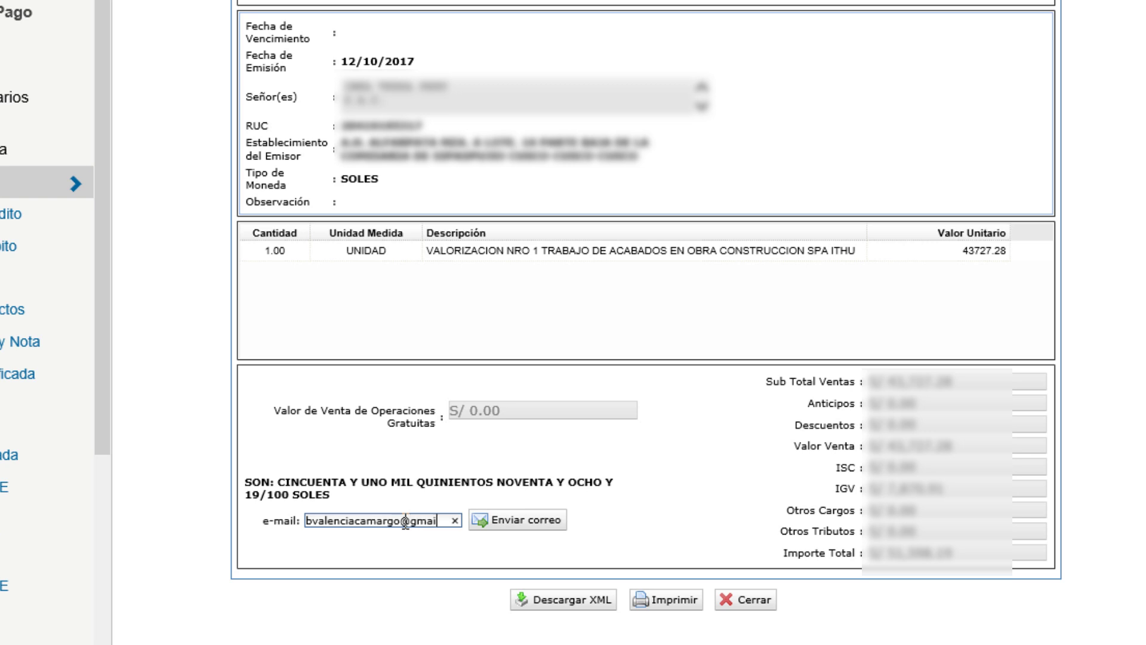
text(com)
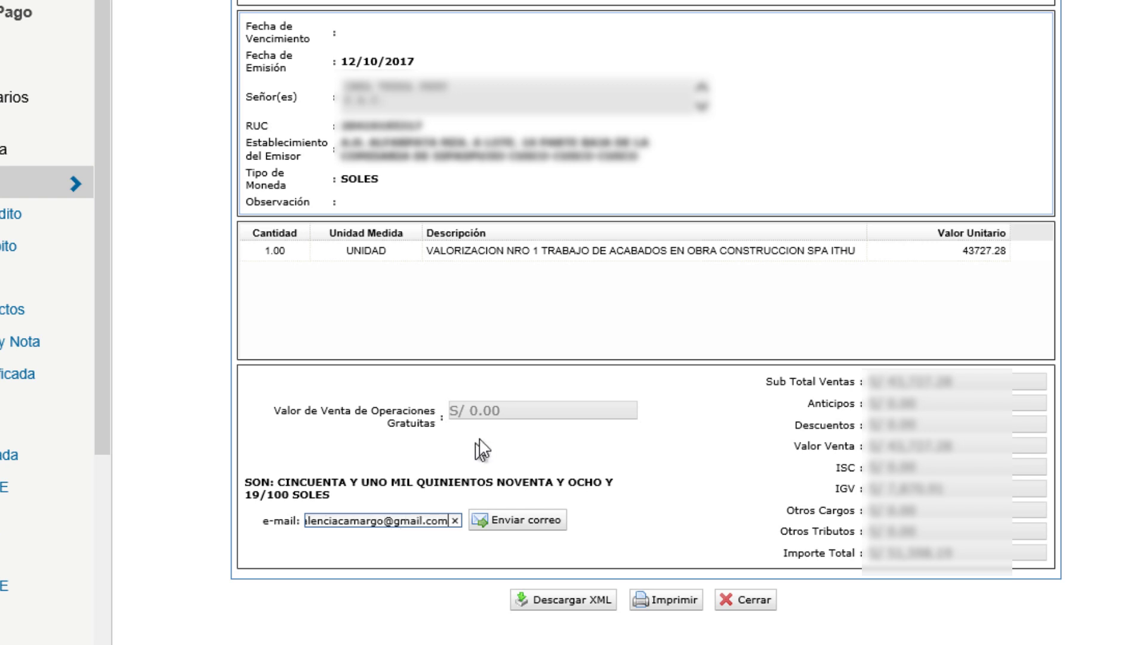
click(517, 521)
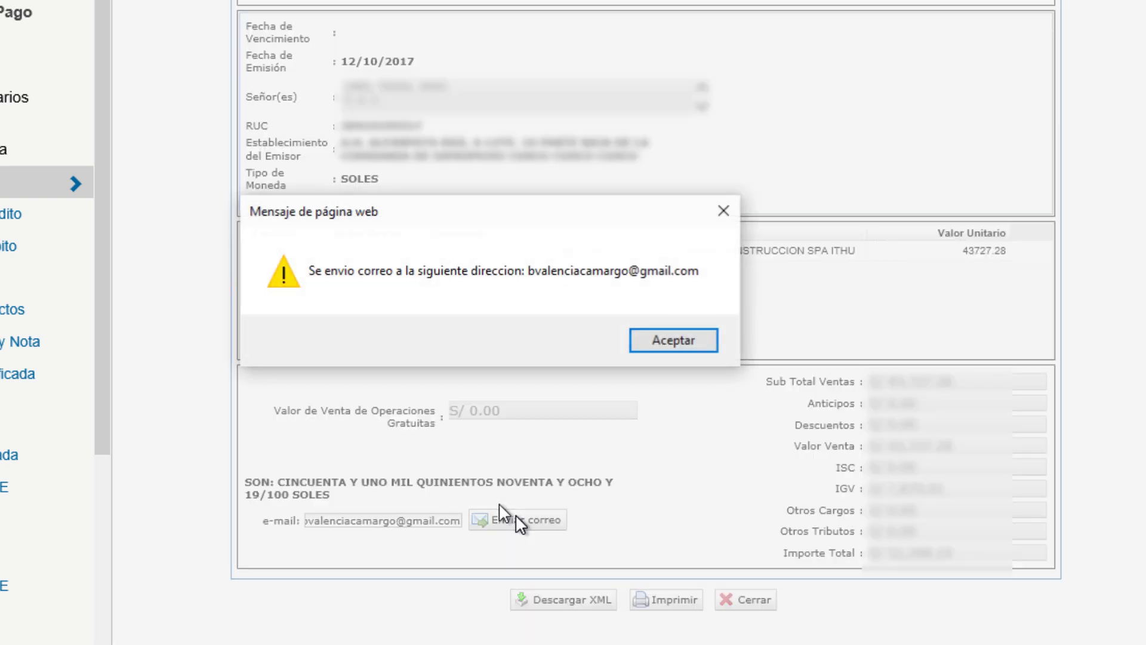
click(665, 337)
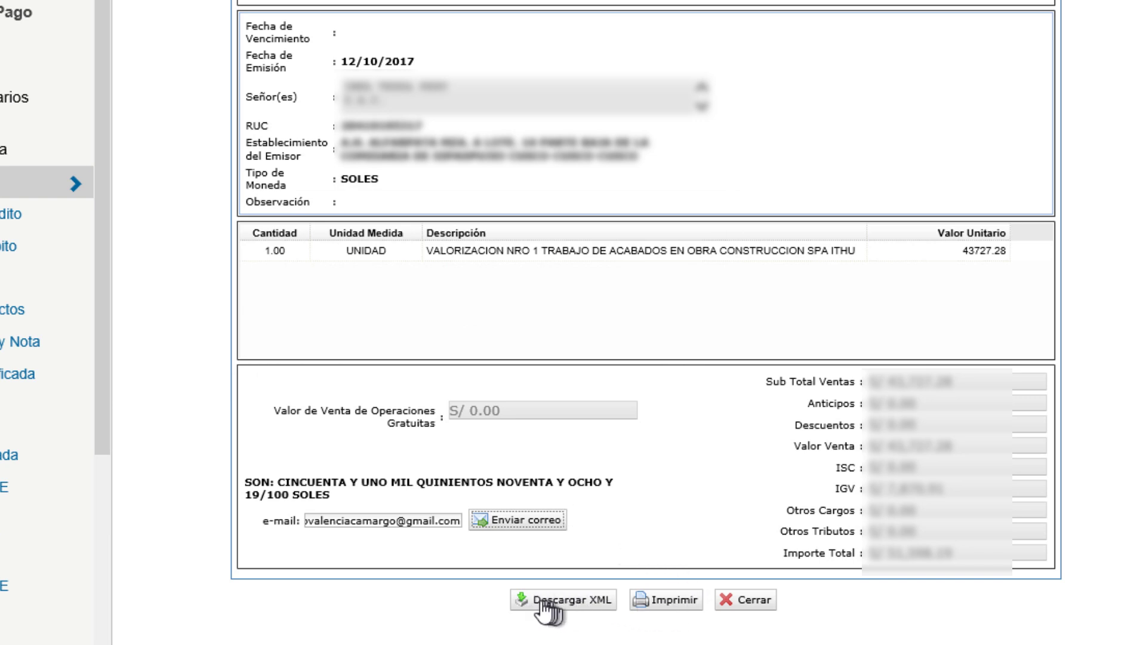
Step: Close the issued invoice, agree to issue another, return to the main menu and sign out
click(757, 600)
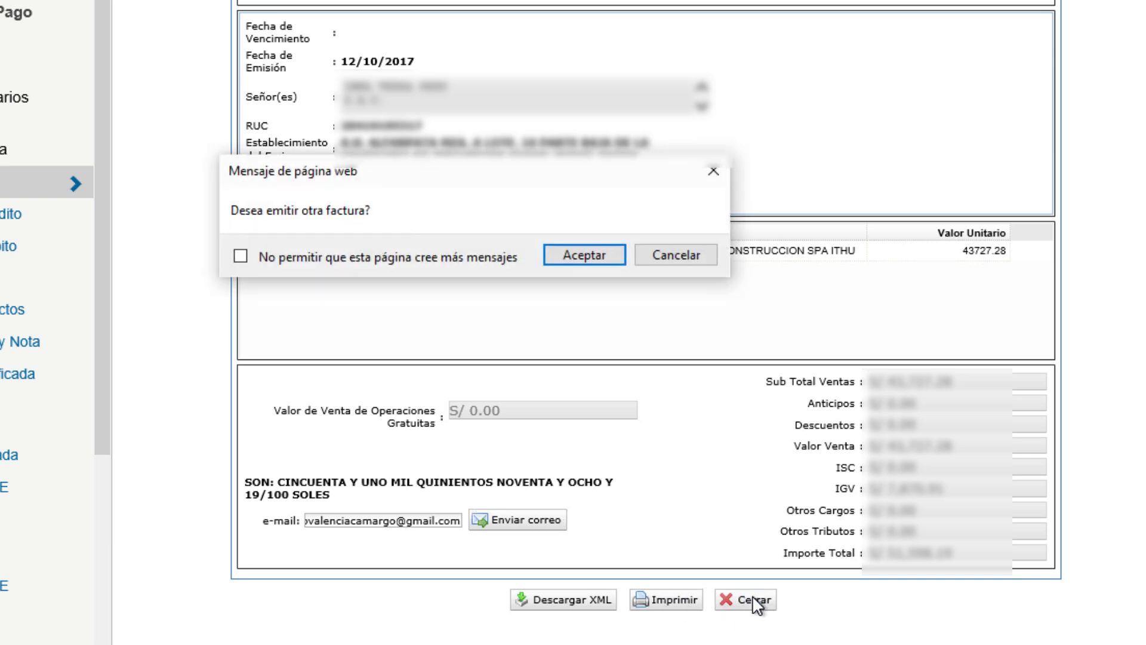
click(584, 256)
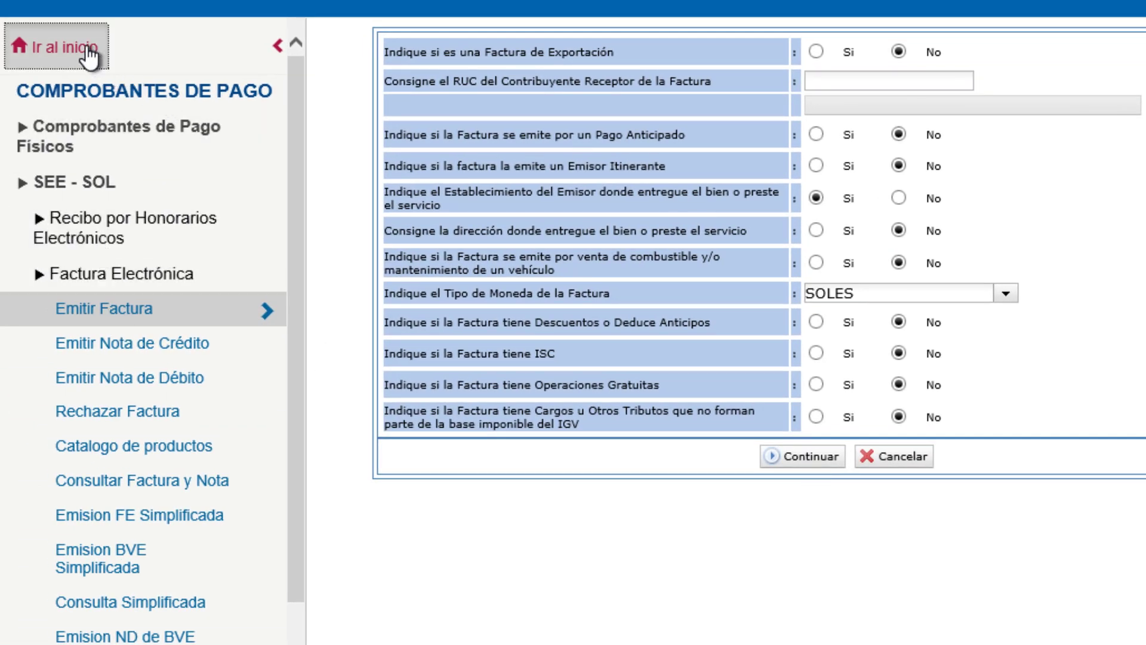
click(24, 45)
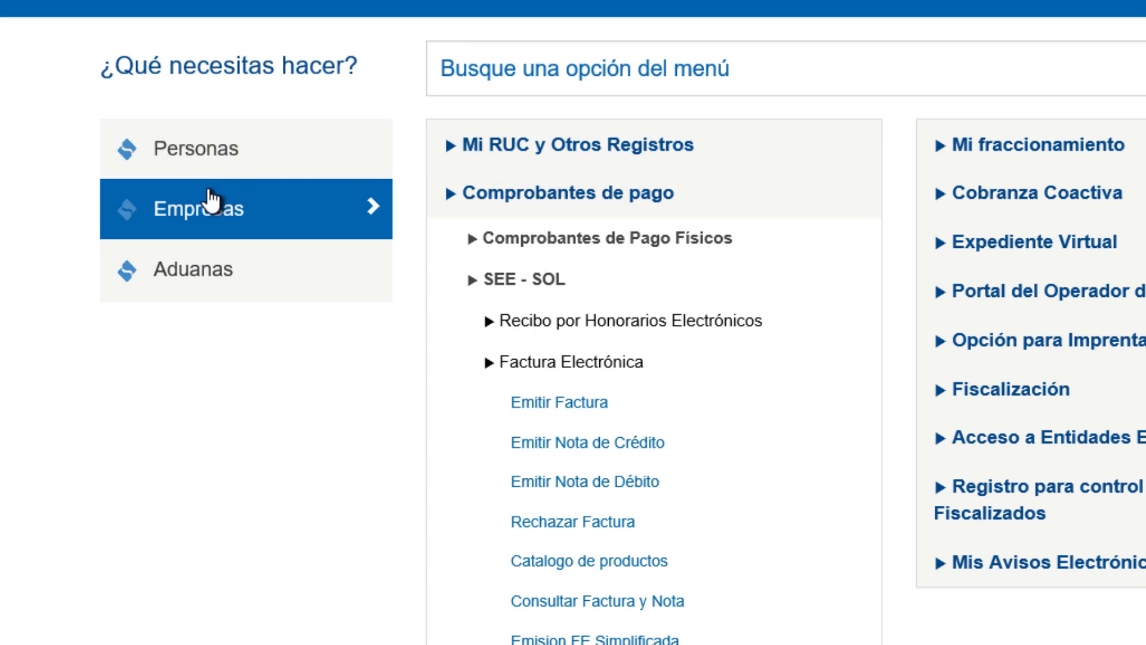
click(532, 205)
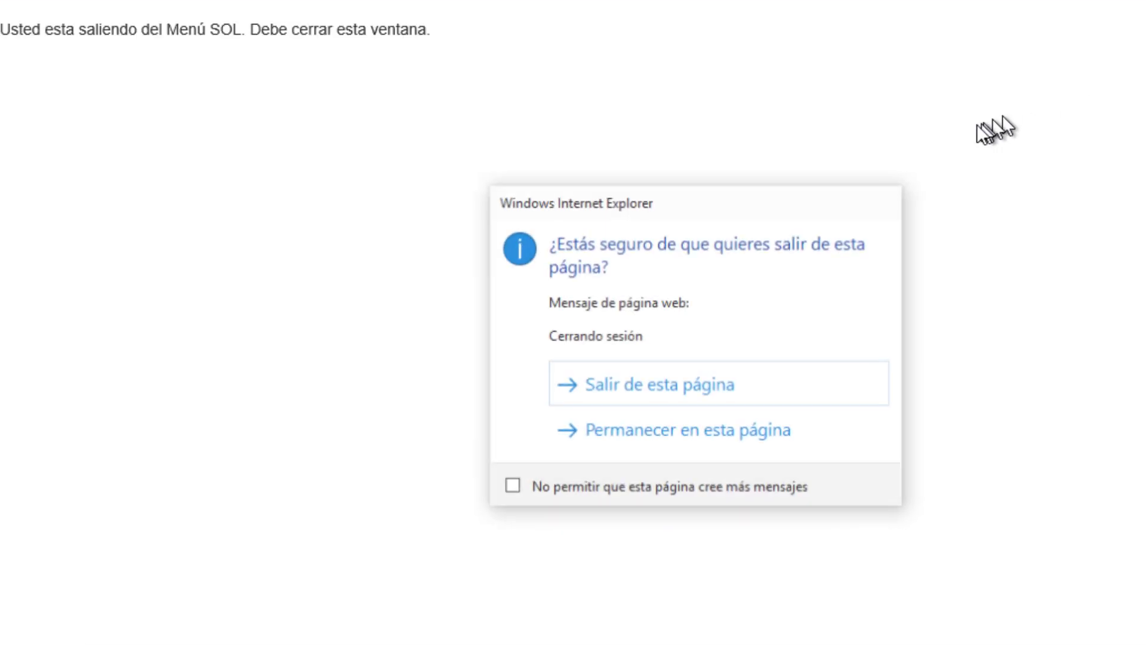
click(601, 388)
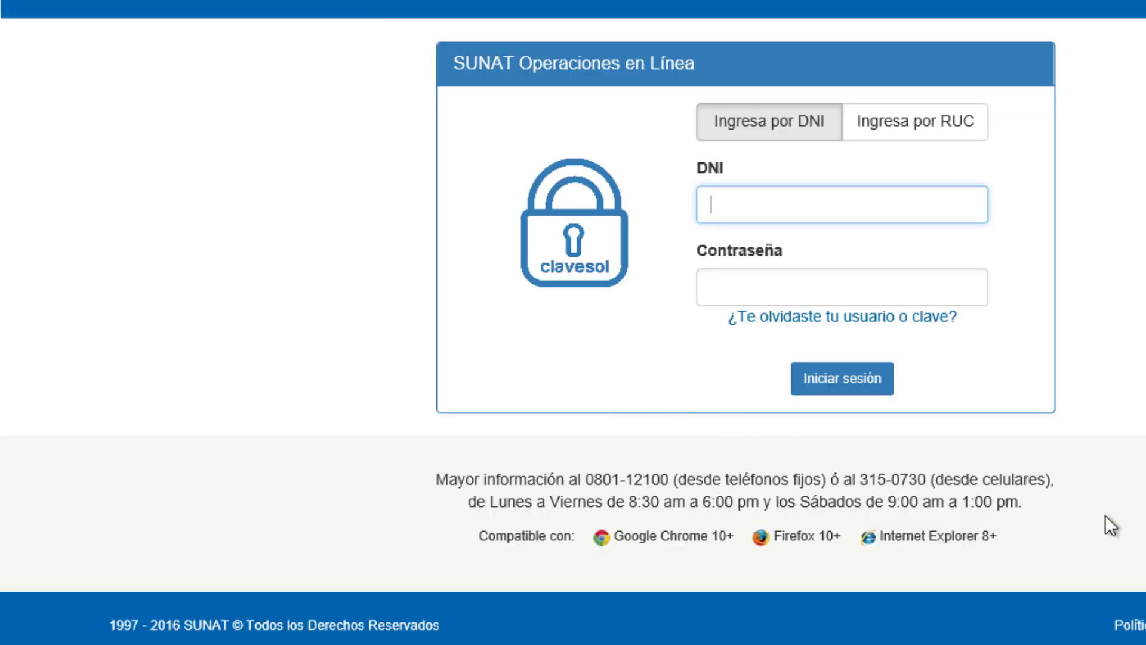